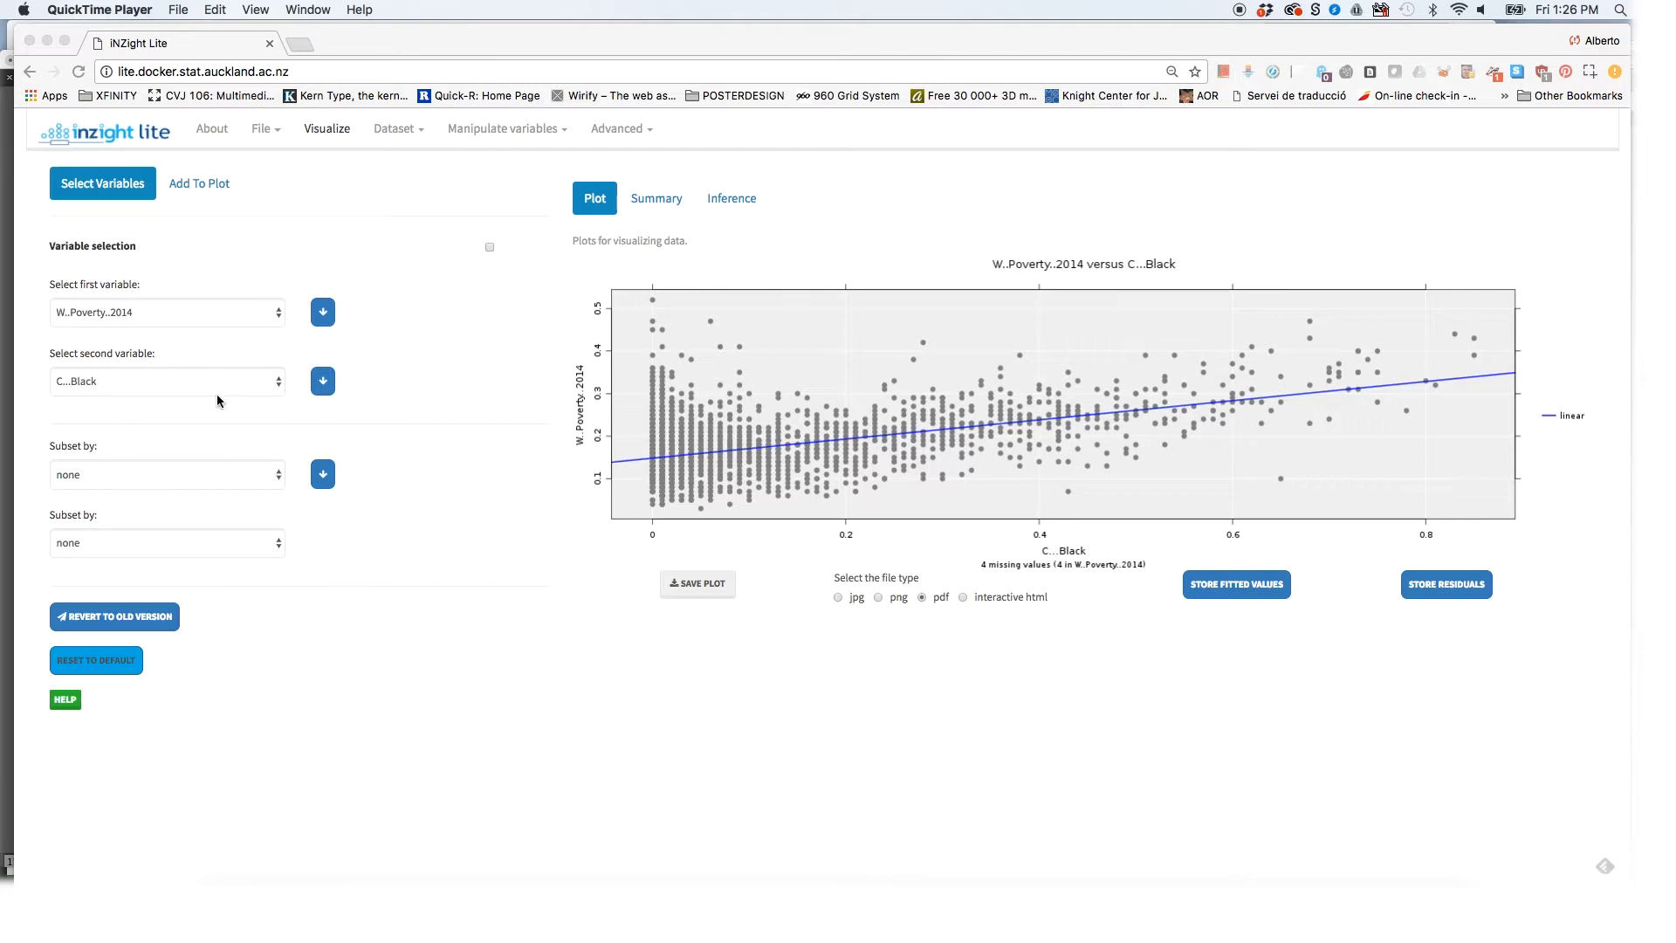
Plot Longitude as the first variable against Latitude as the second variable.
left_click(155, 313)
left_click(155, 313)
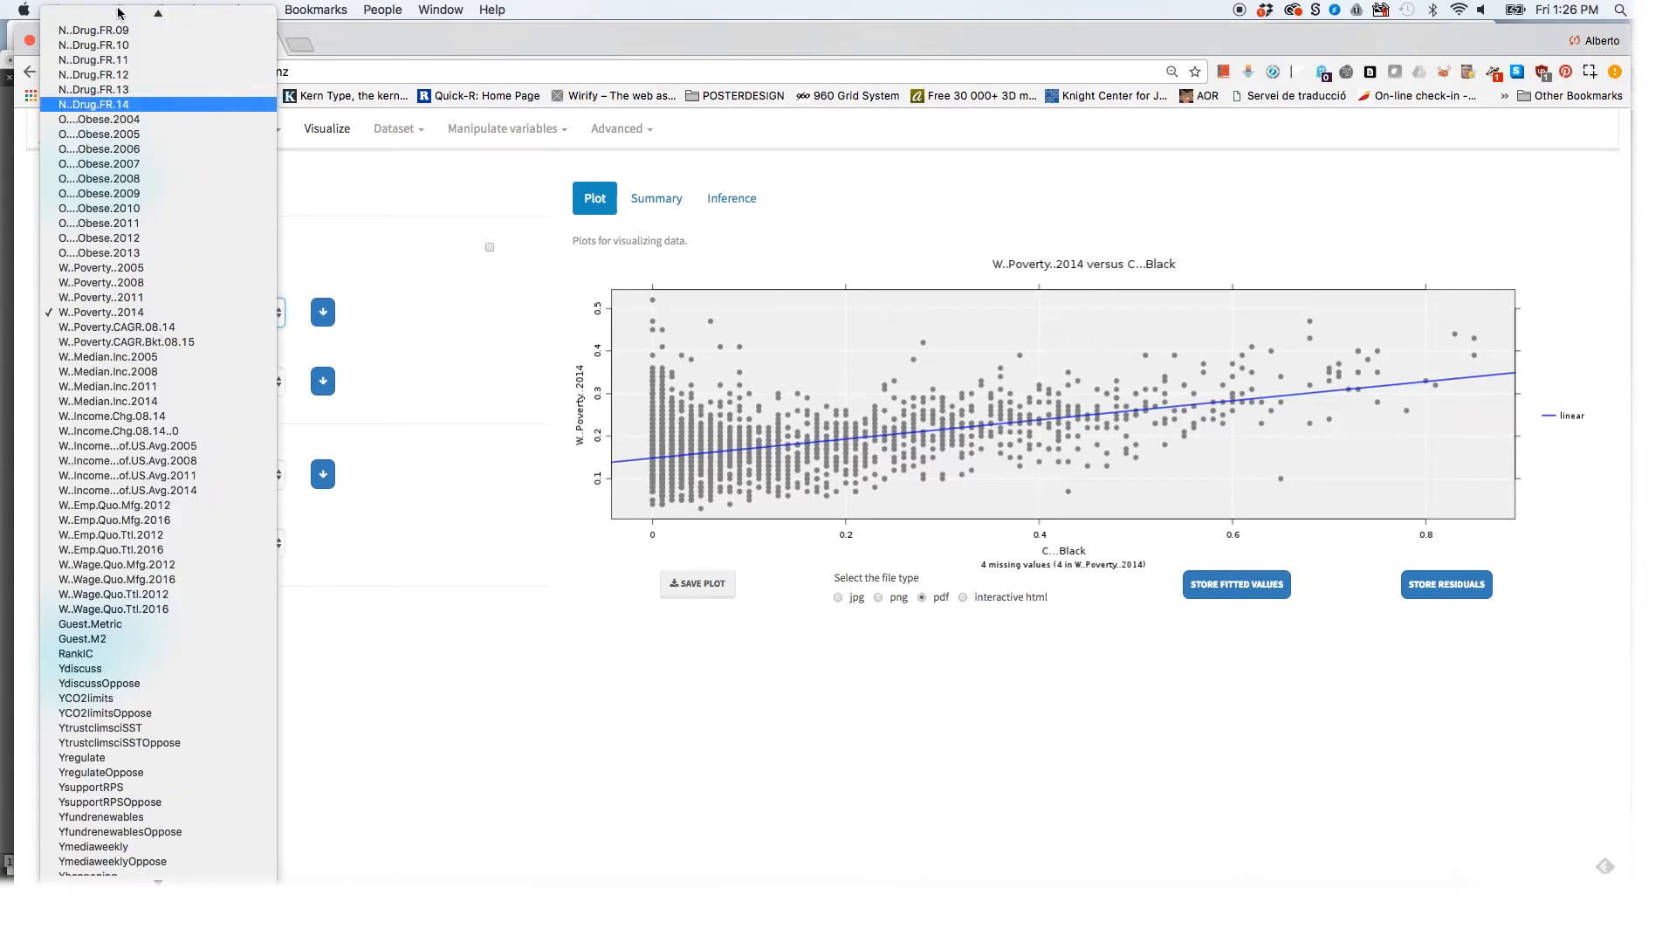
mouse_move(113, 6)
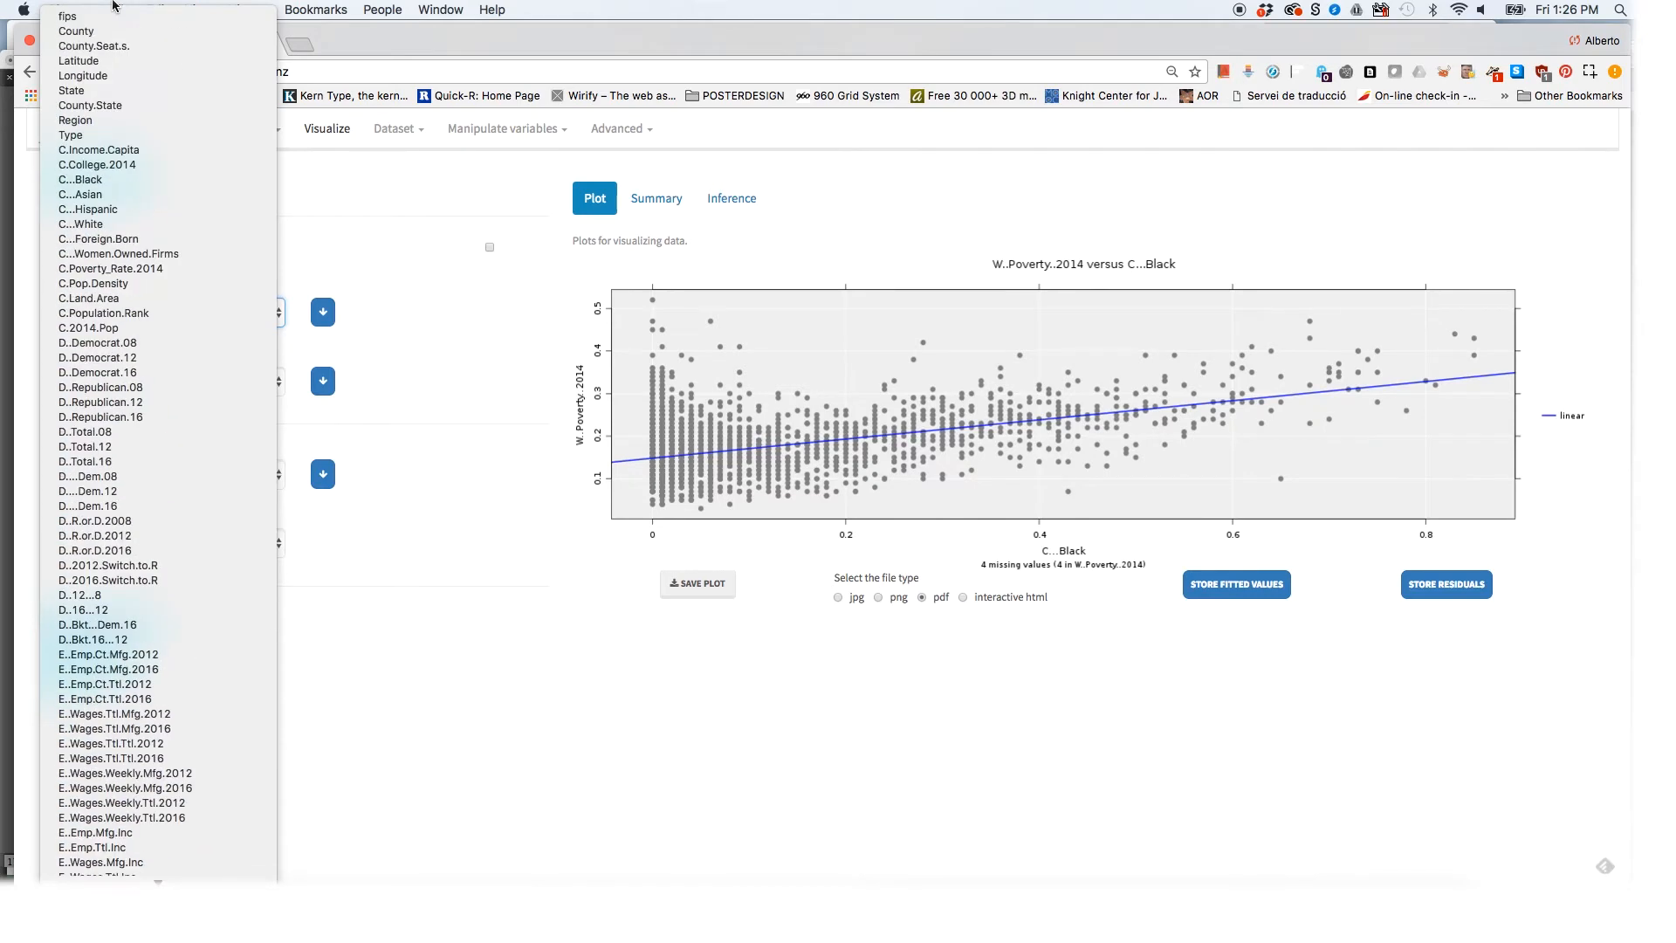
left_click(122, 76)
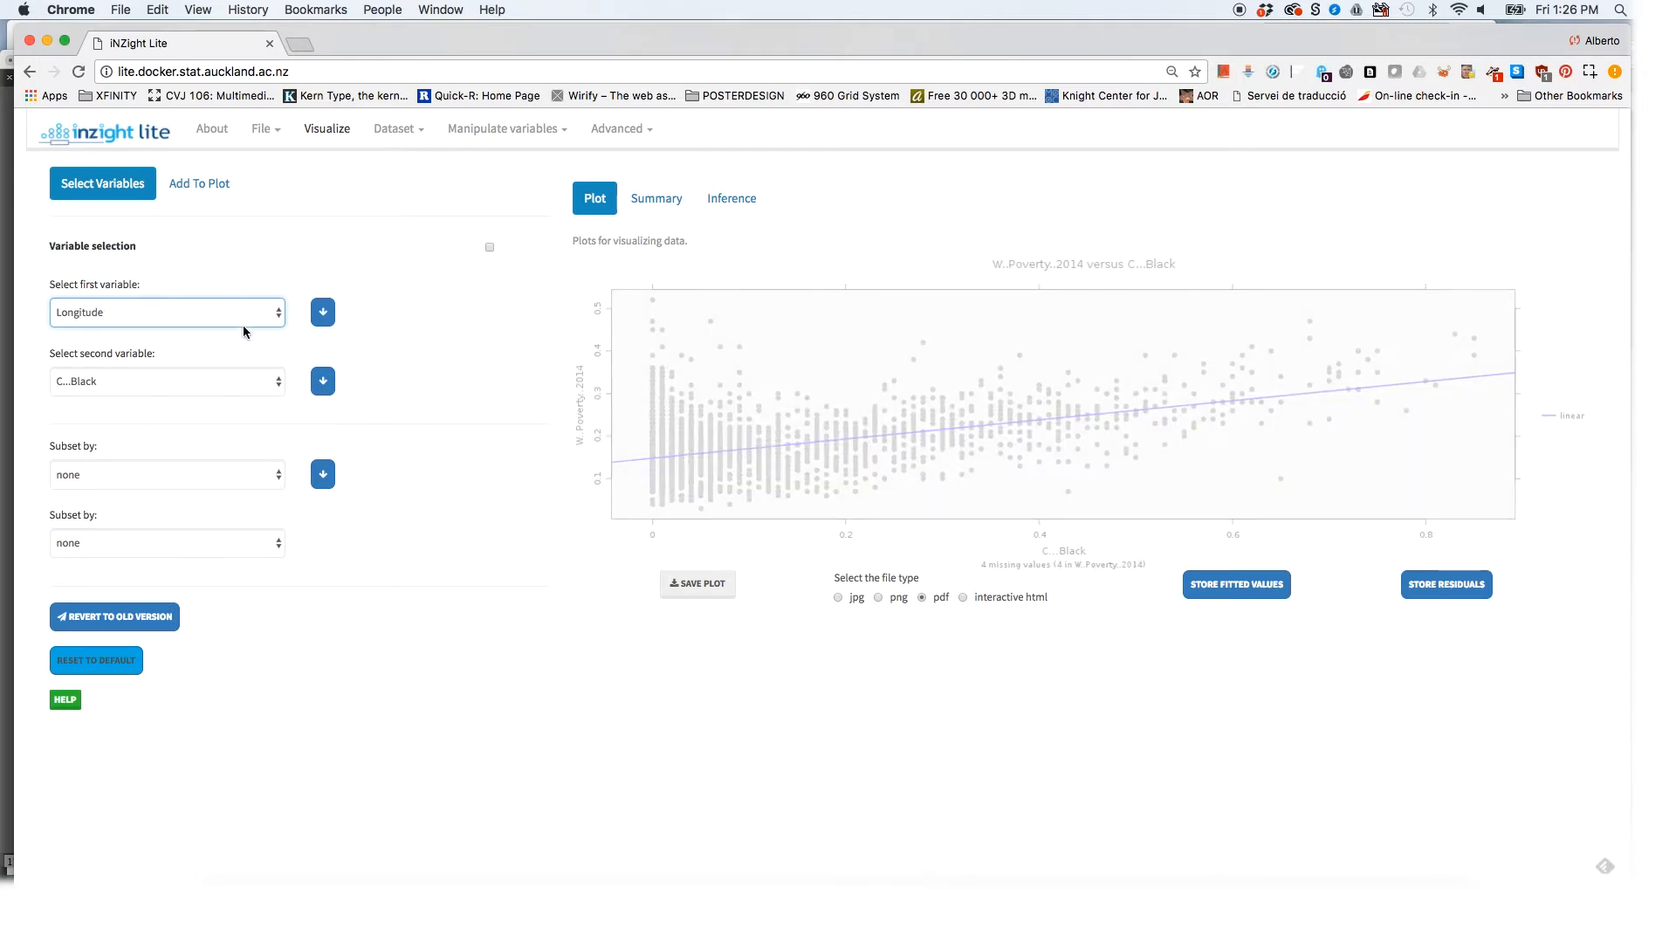
left_click(231, 388)
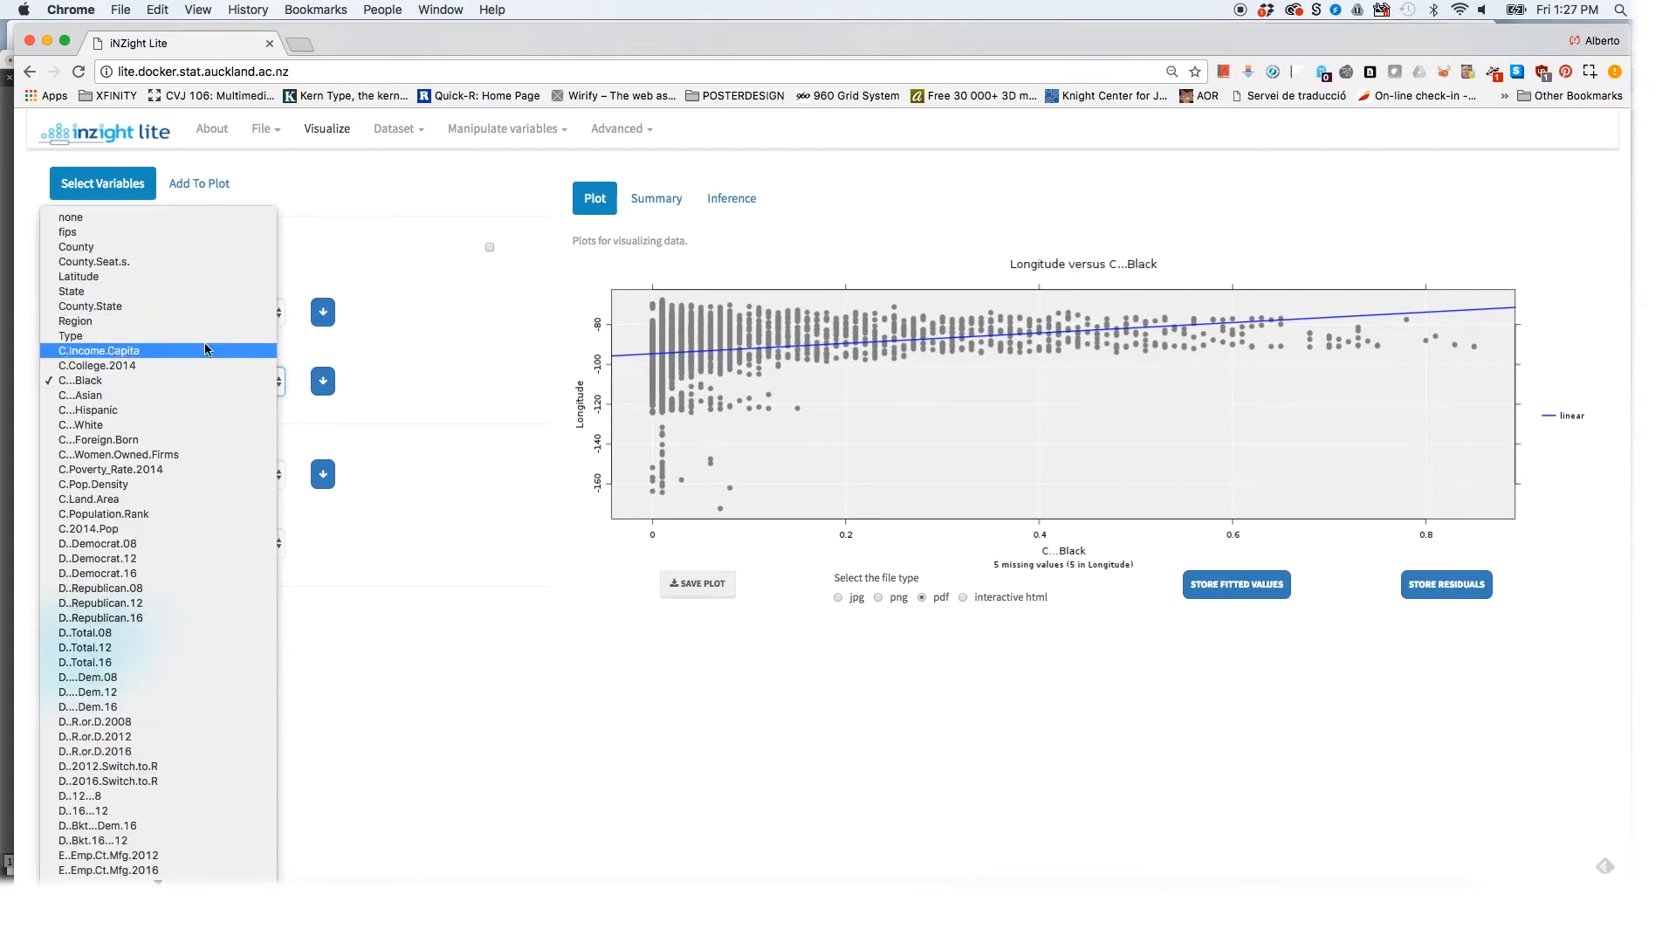
left_click(190, 280)
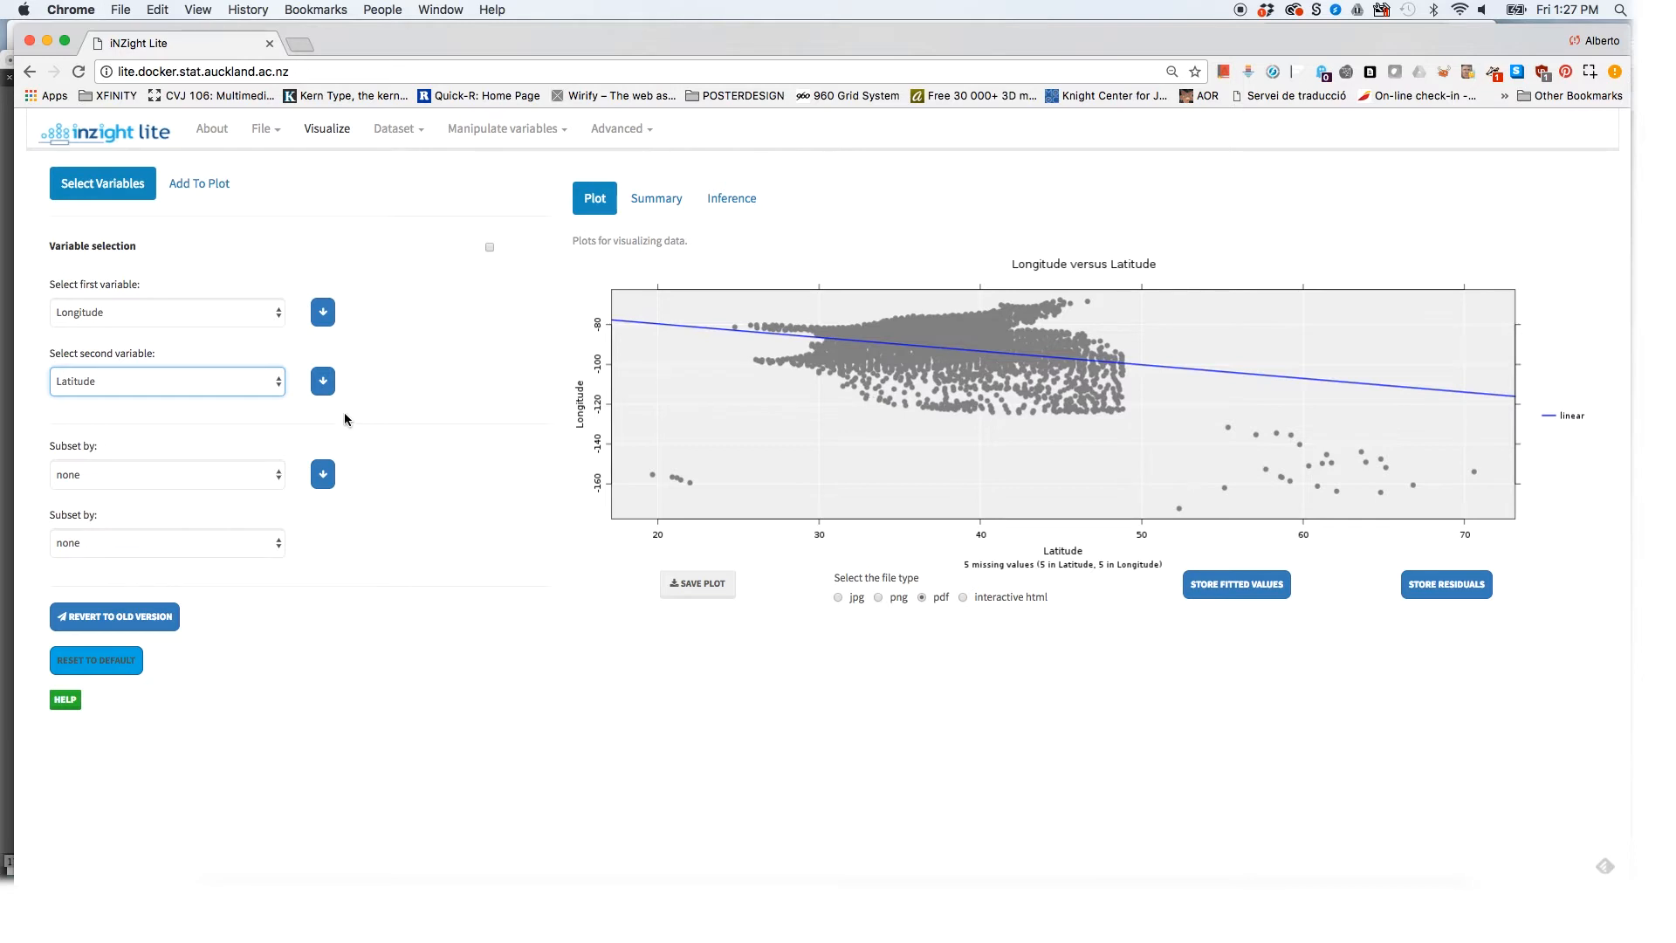
Set Latitude as the first variable and Longitude as the second variable of the plot.
left_click(180, 313)
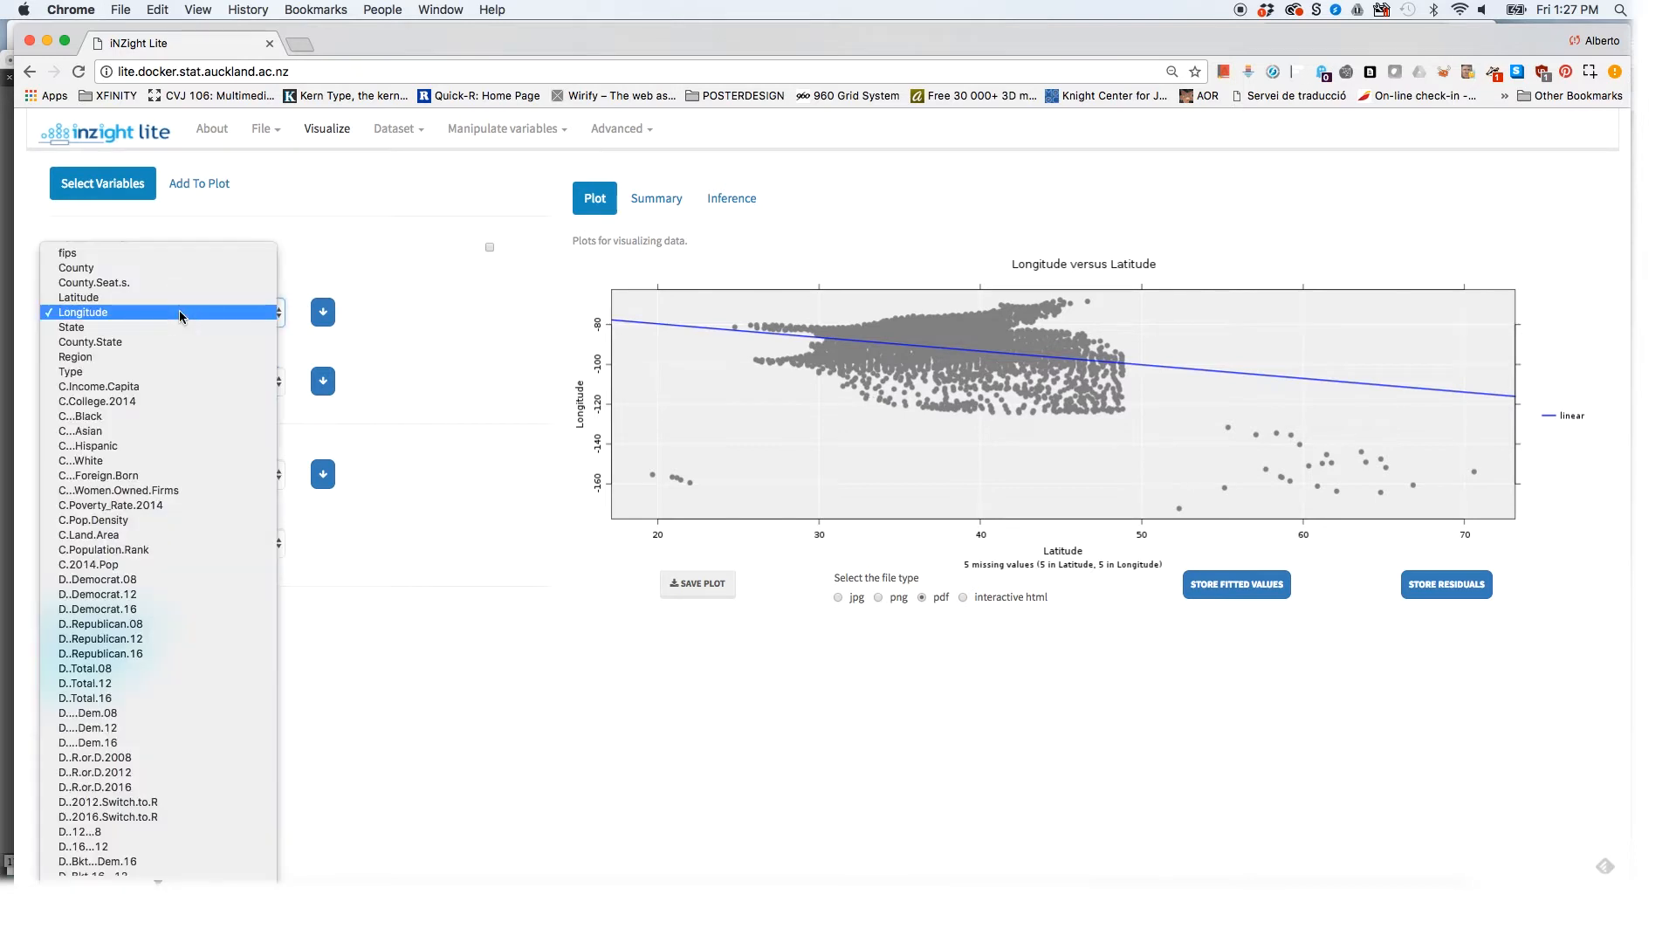
left_click(175, 298)
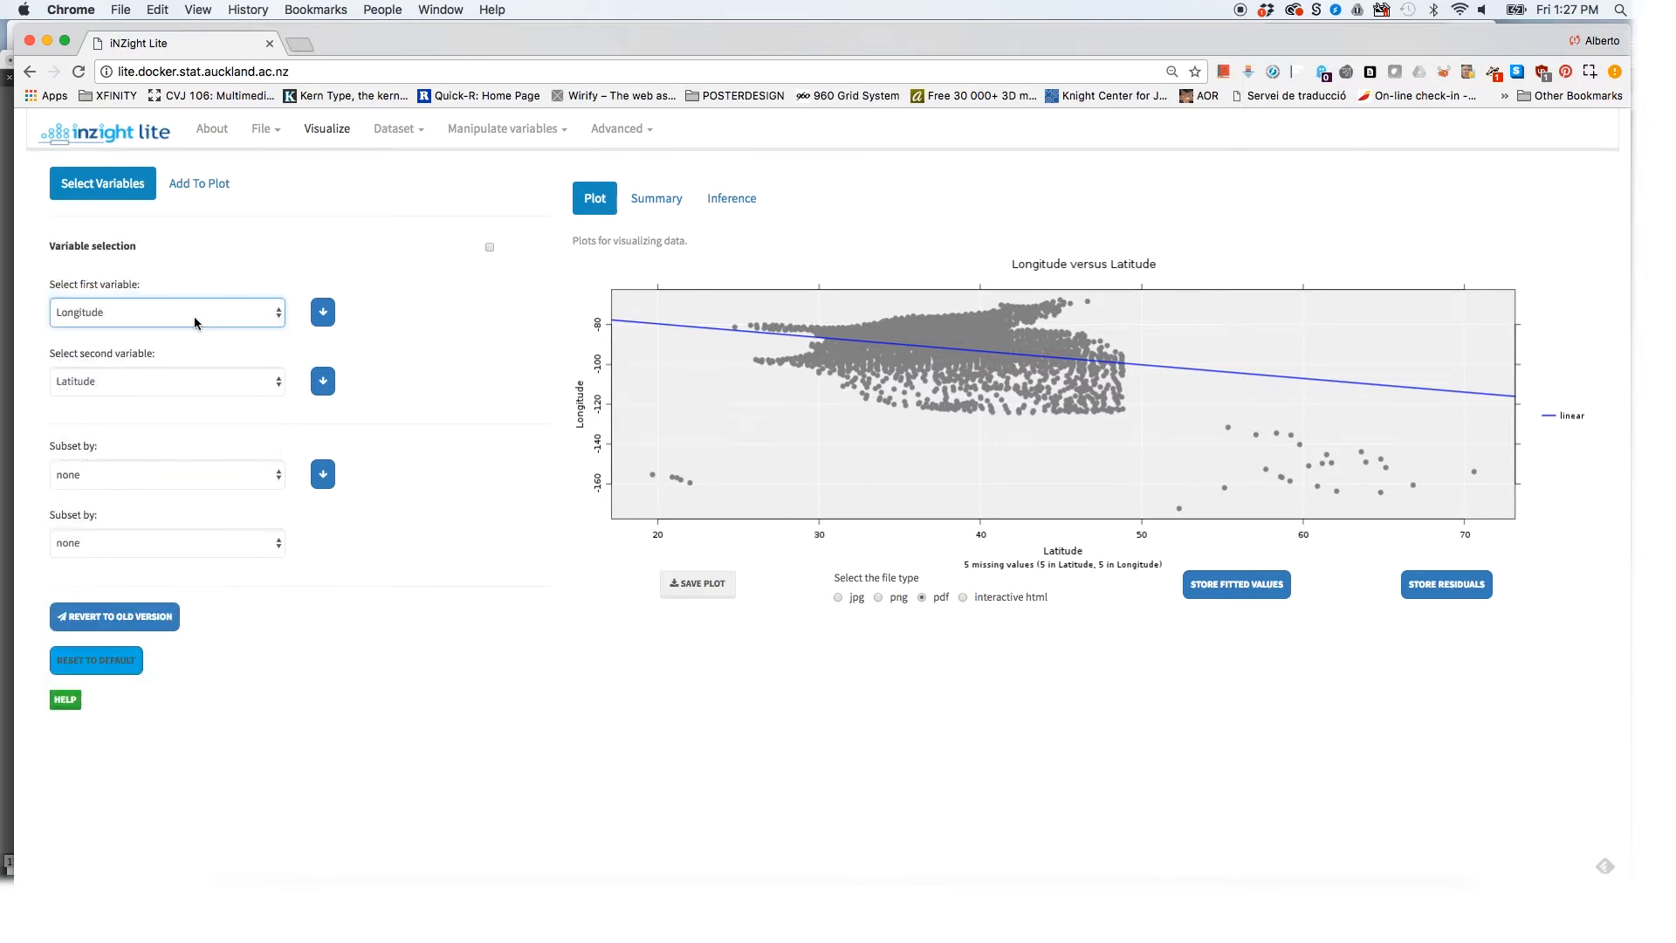
left_click(195, 381)
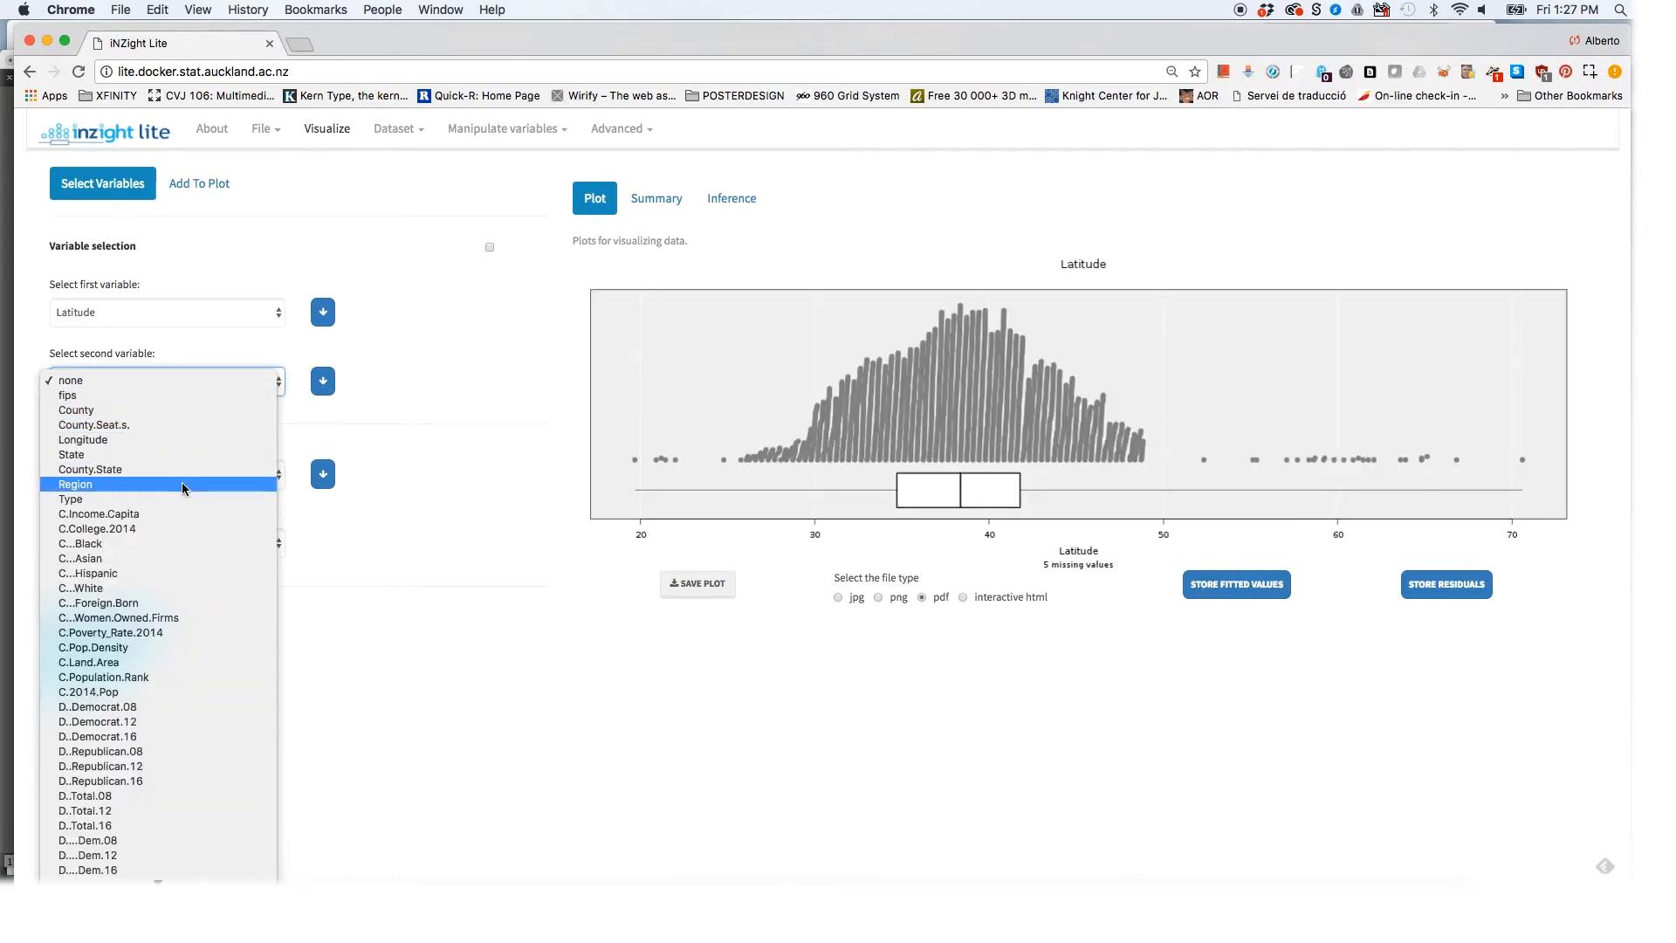
left_click(176, 440)
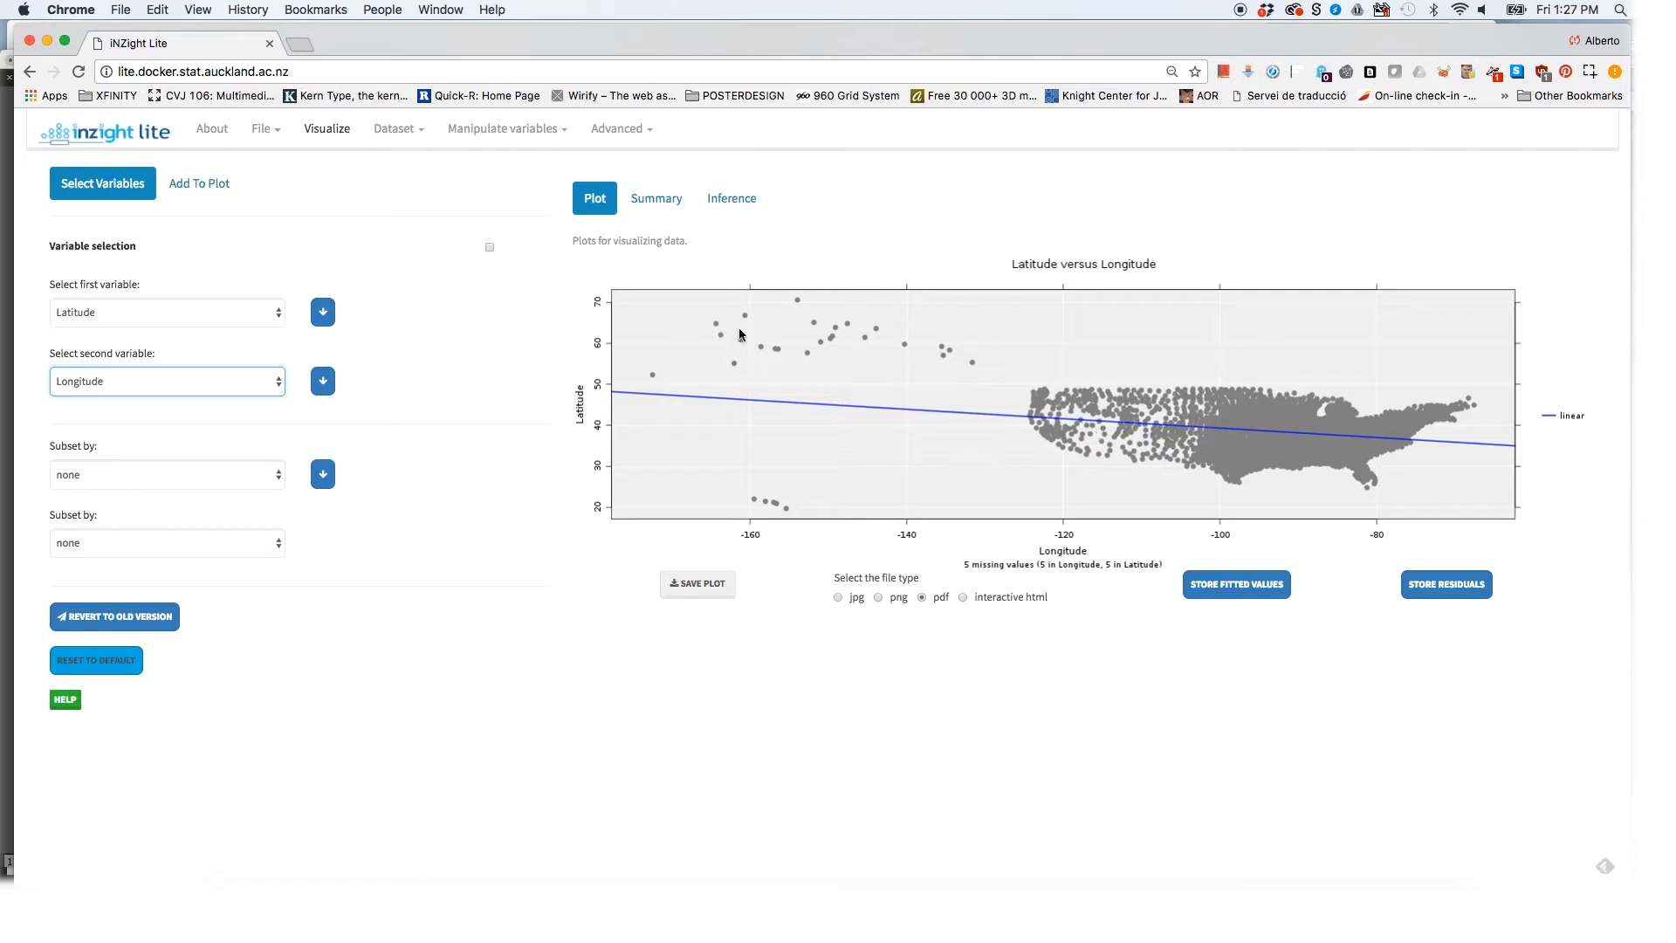
Remove the linear trend line from the Latitude versus Longitude plot.
left_click(209, 187)
left_click(177, 247)
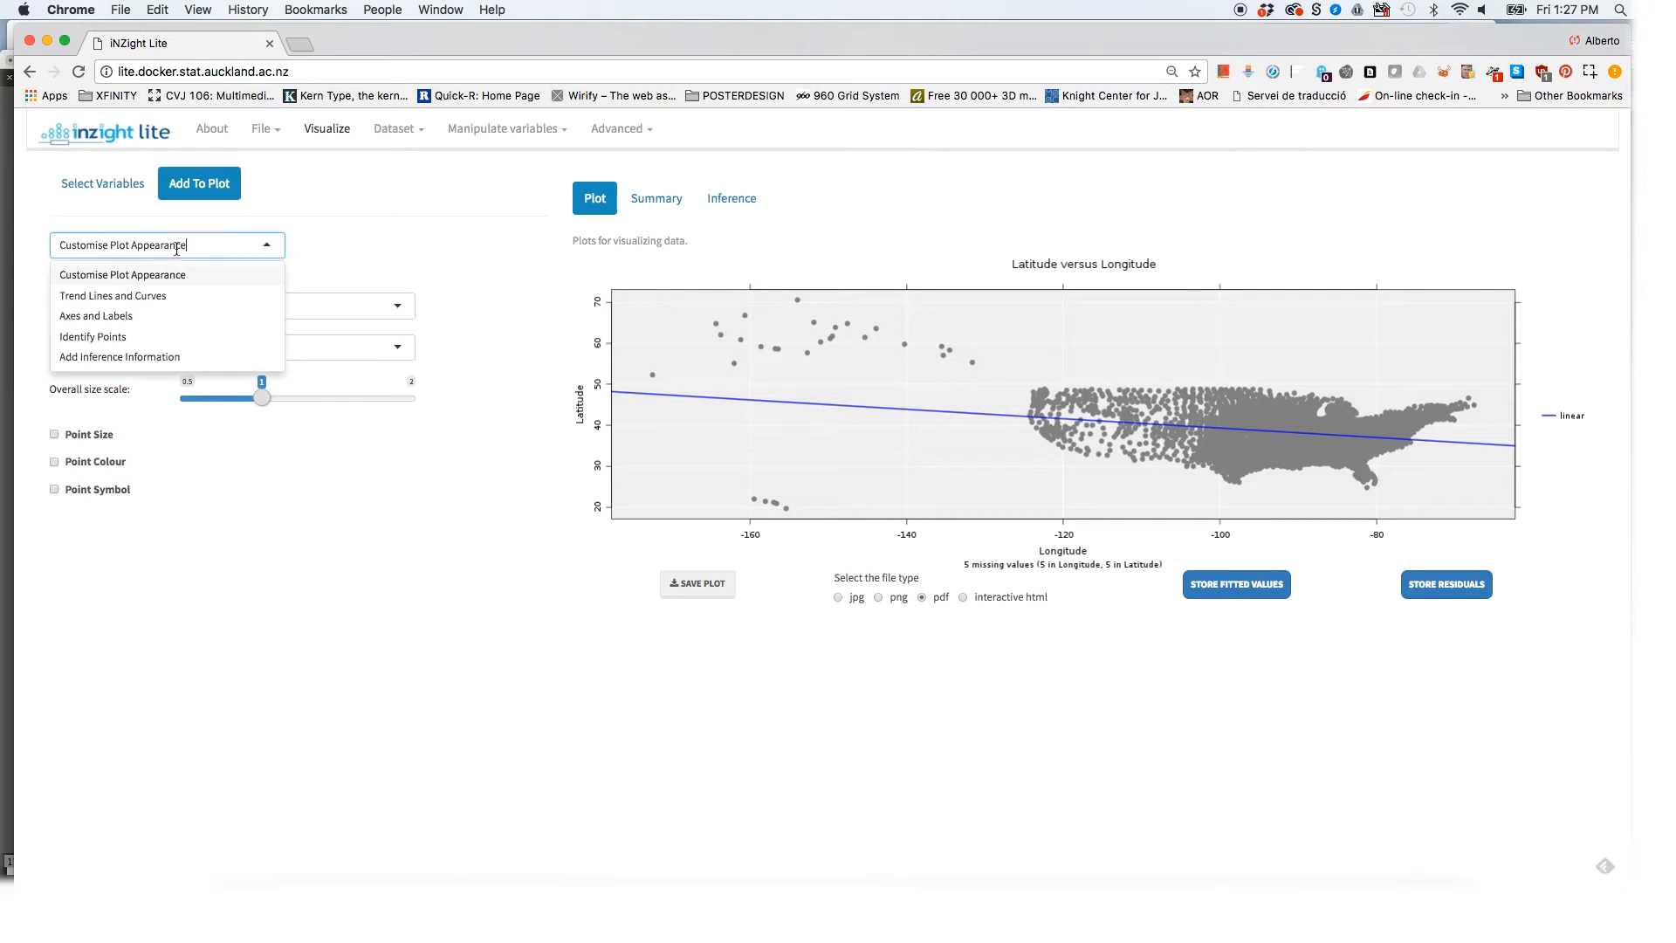
left_click(156, 295)
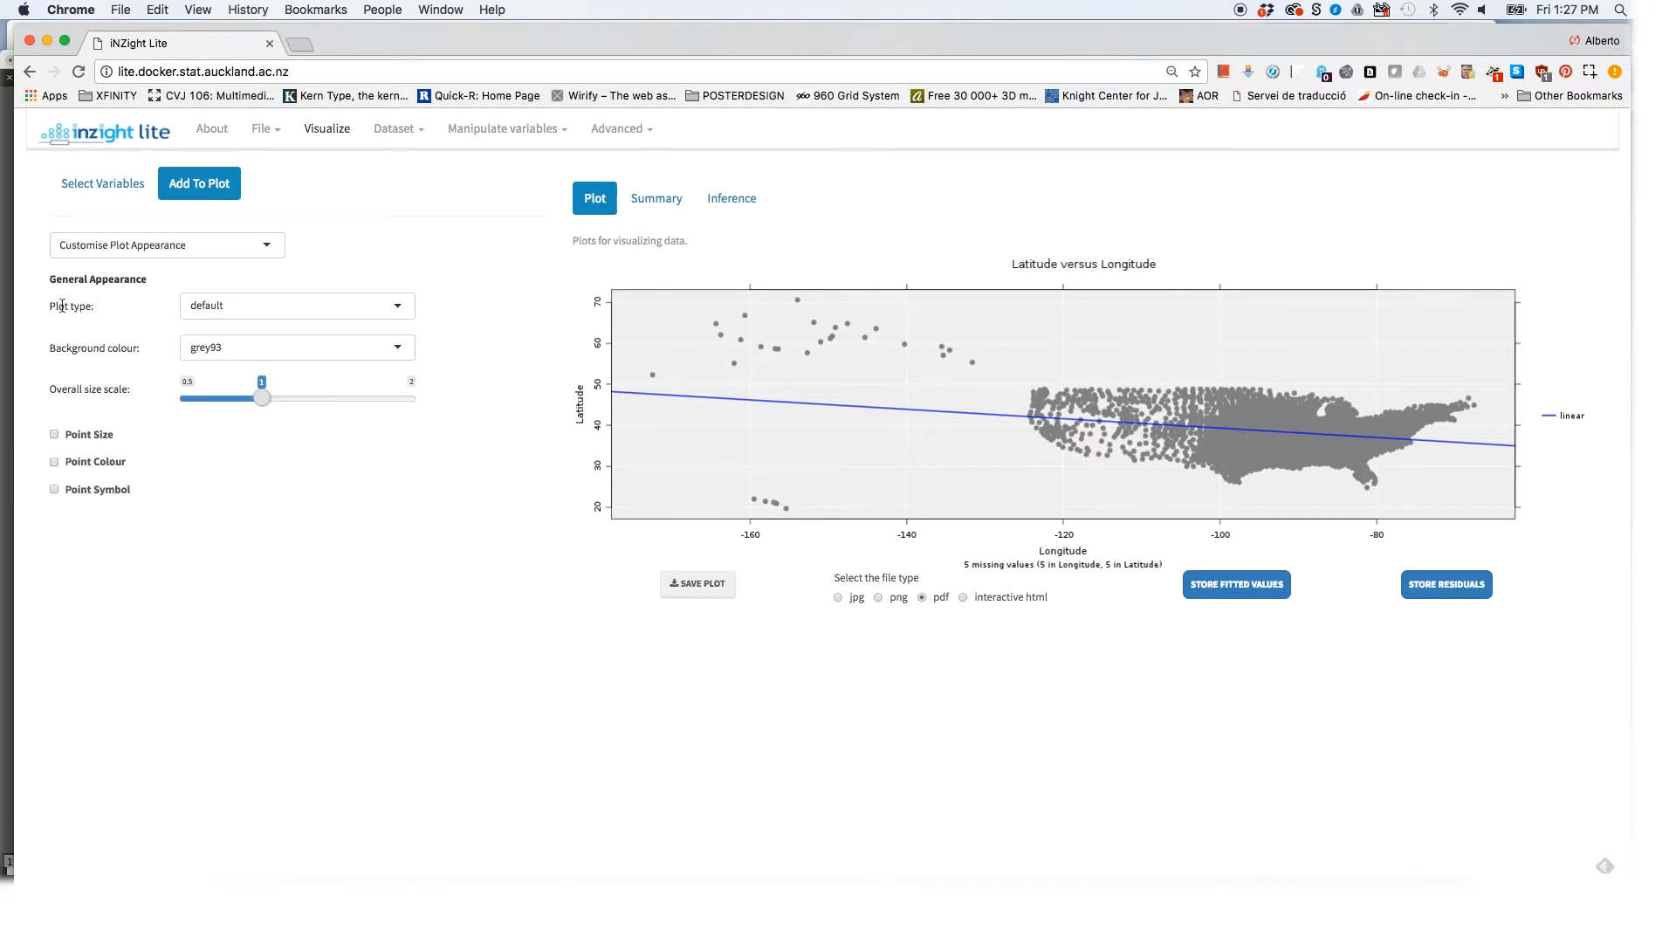
left_click(101, 256)
left_click(92, 294)
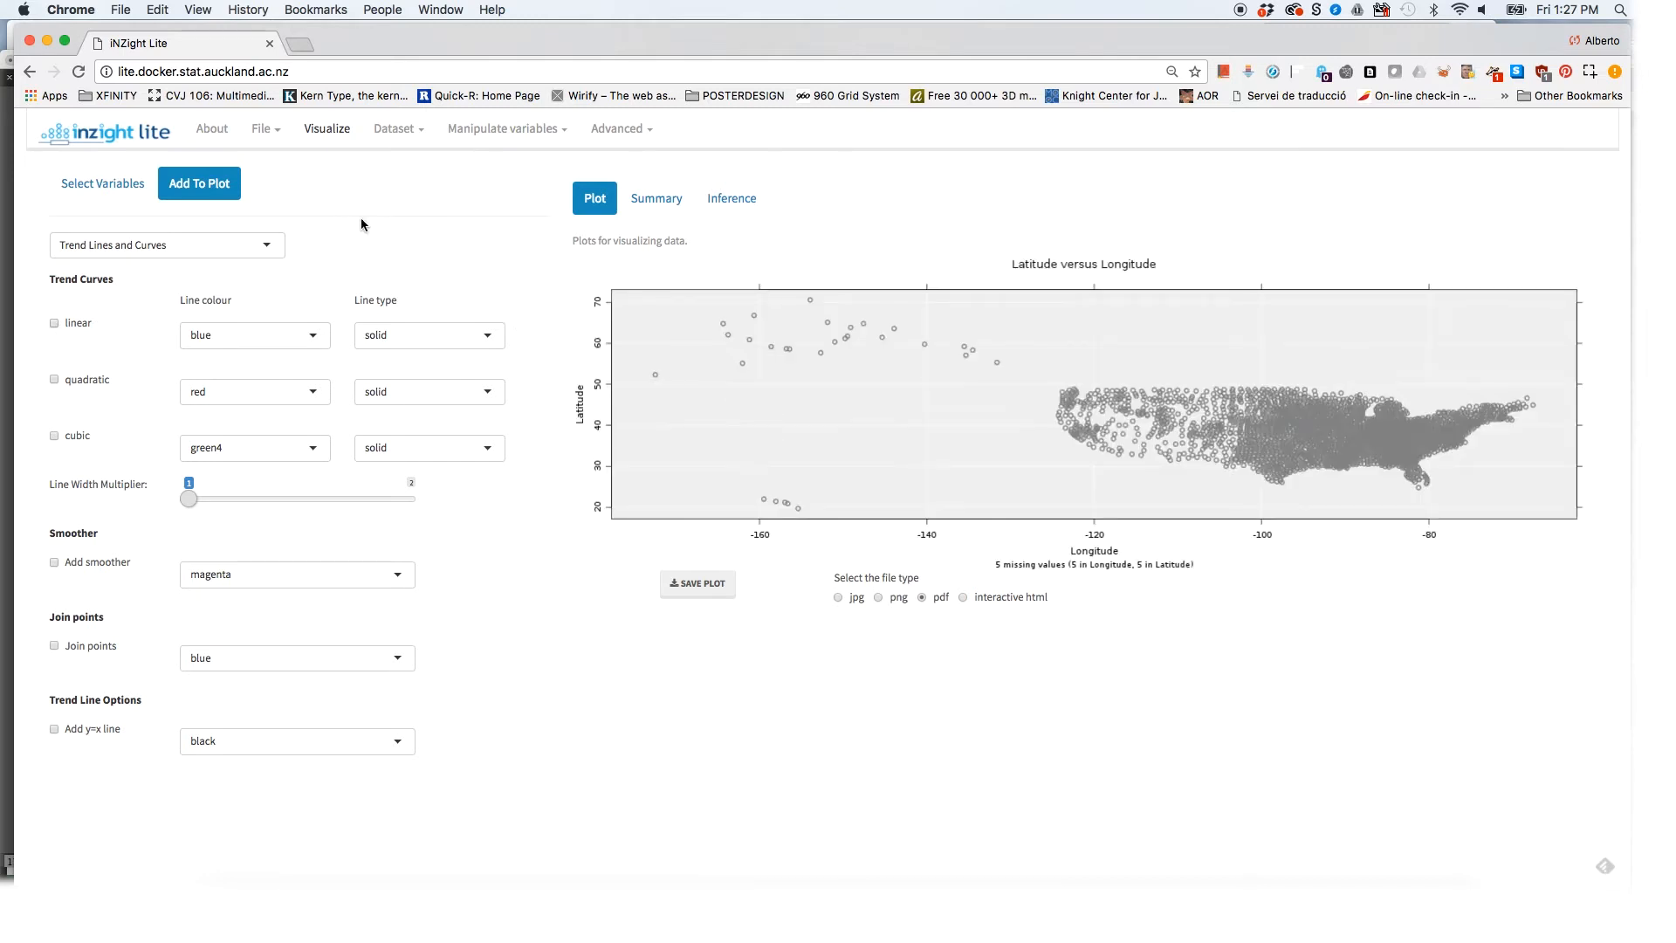
Save the plot as a PDF and view the downloaded file in Adobe Reader, closing it when done.
left_click(123, 191)
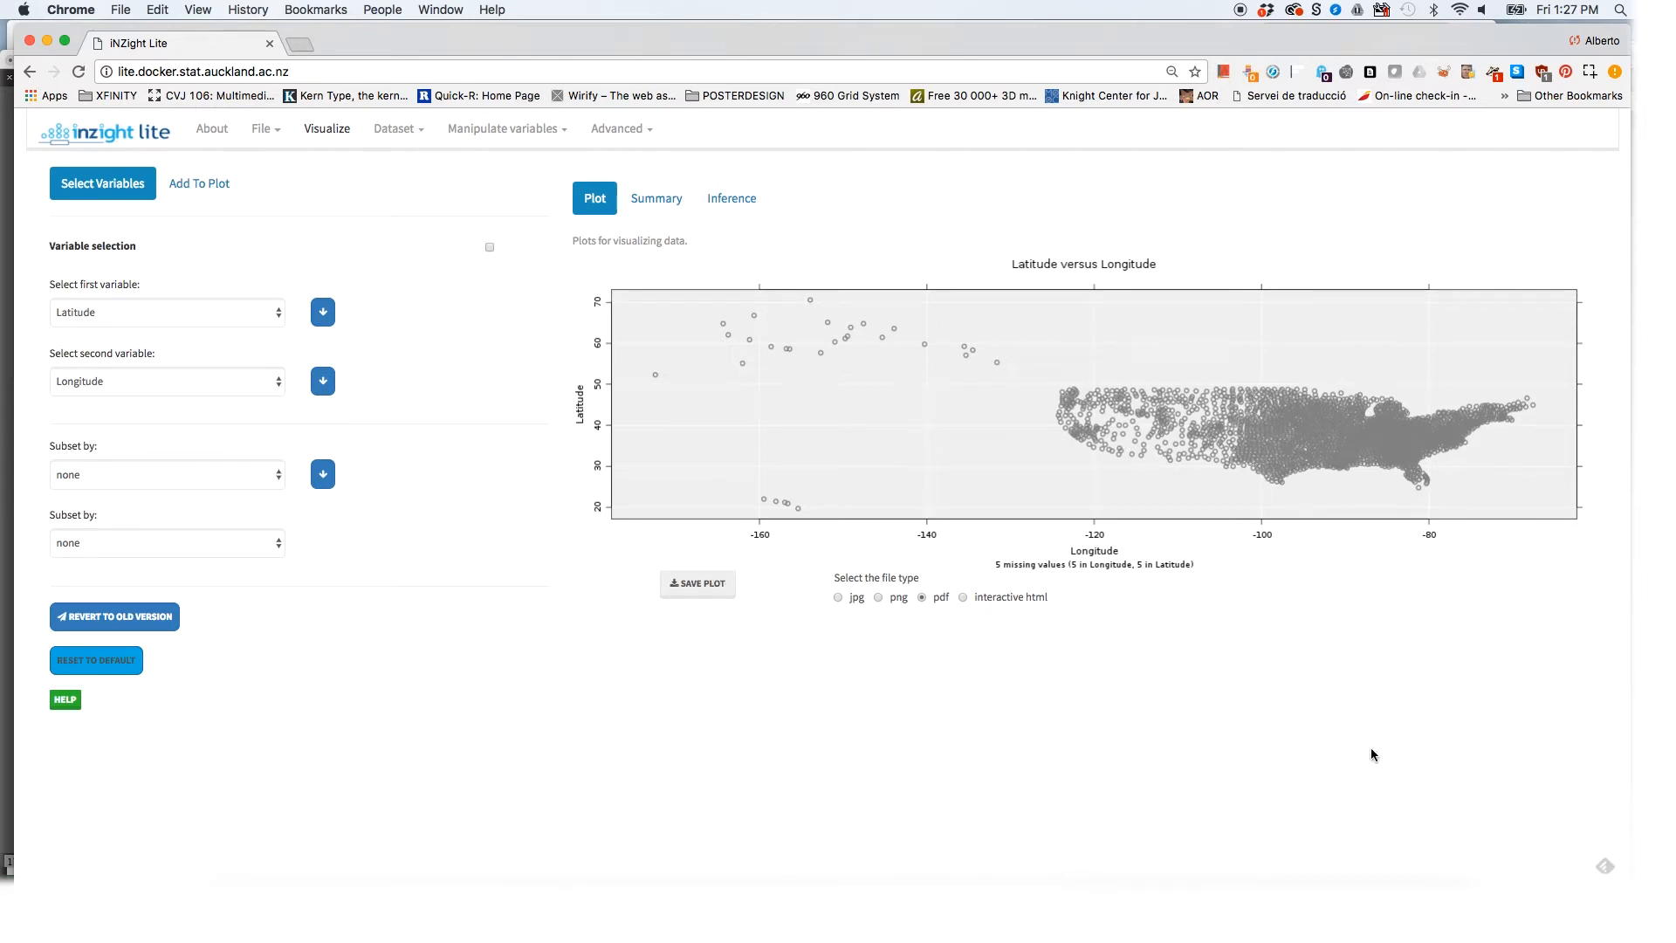
left_click(1409, 912)
left_click(1411, 861)
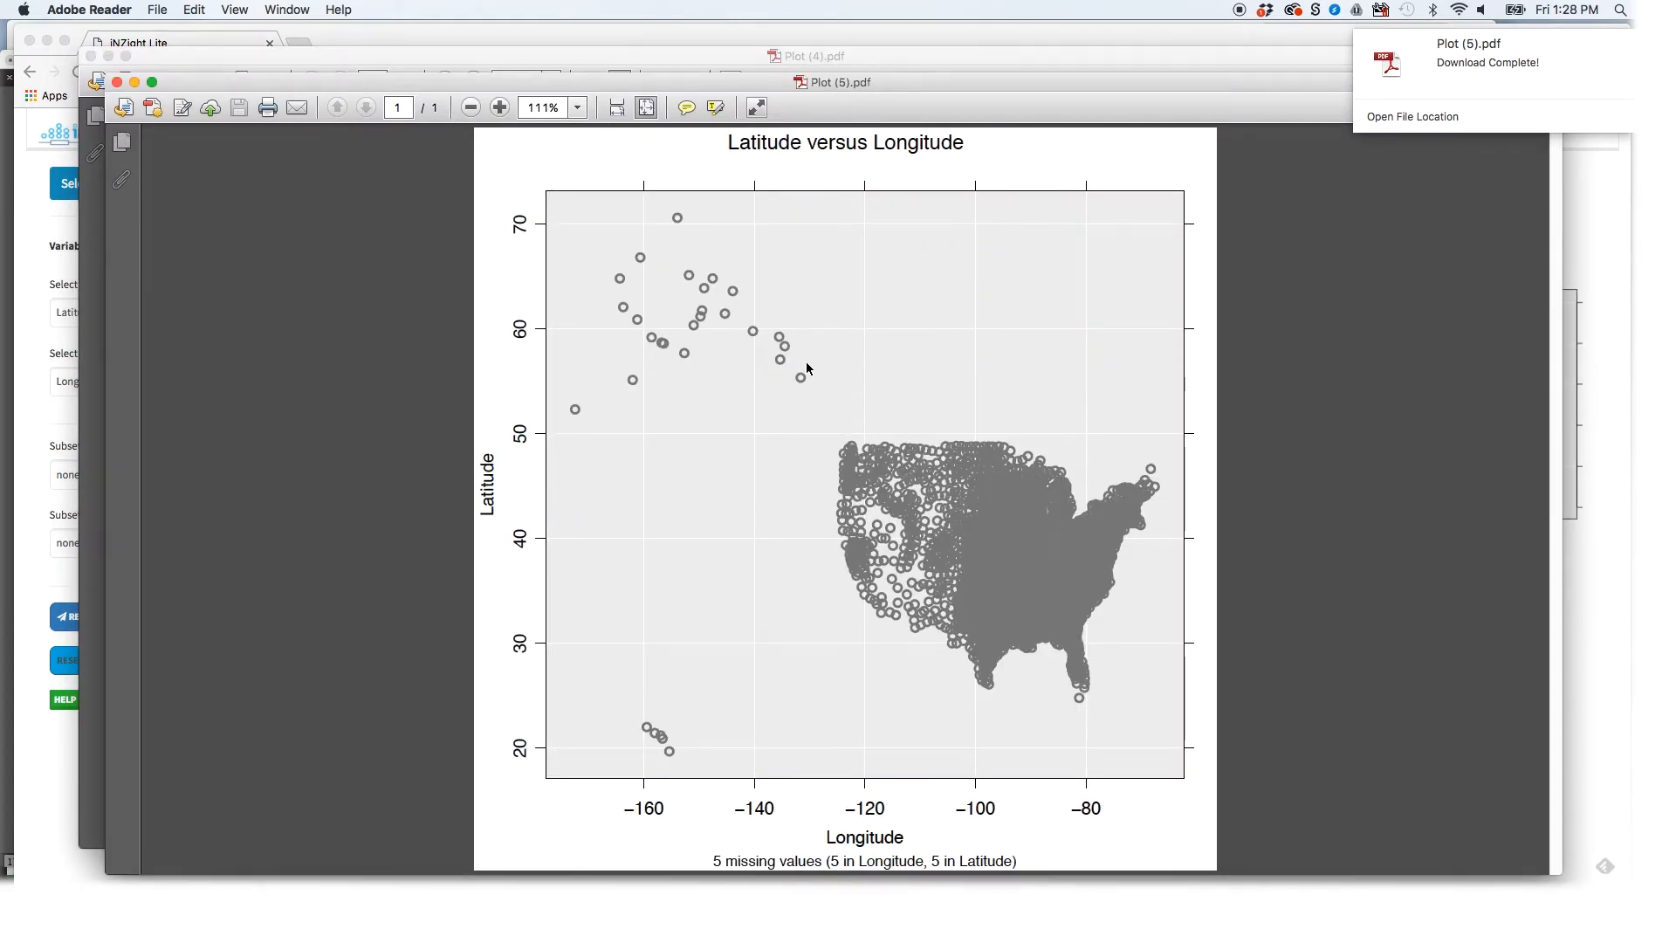
left_click(117, 82)
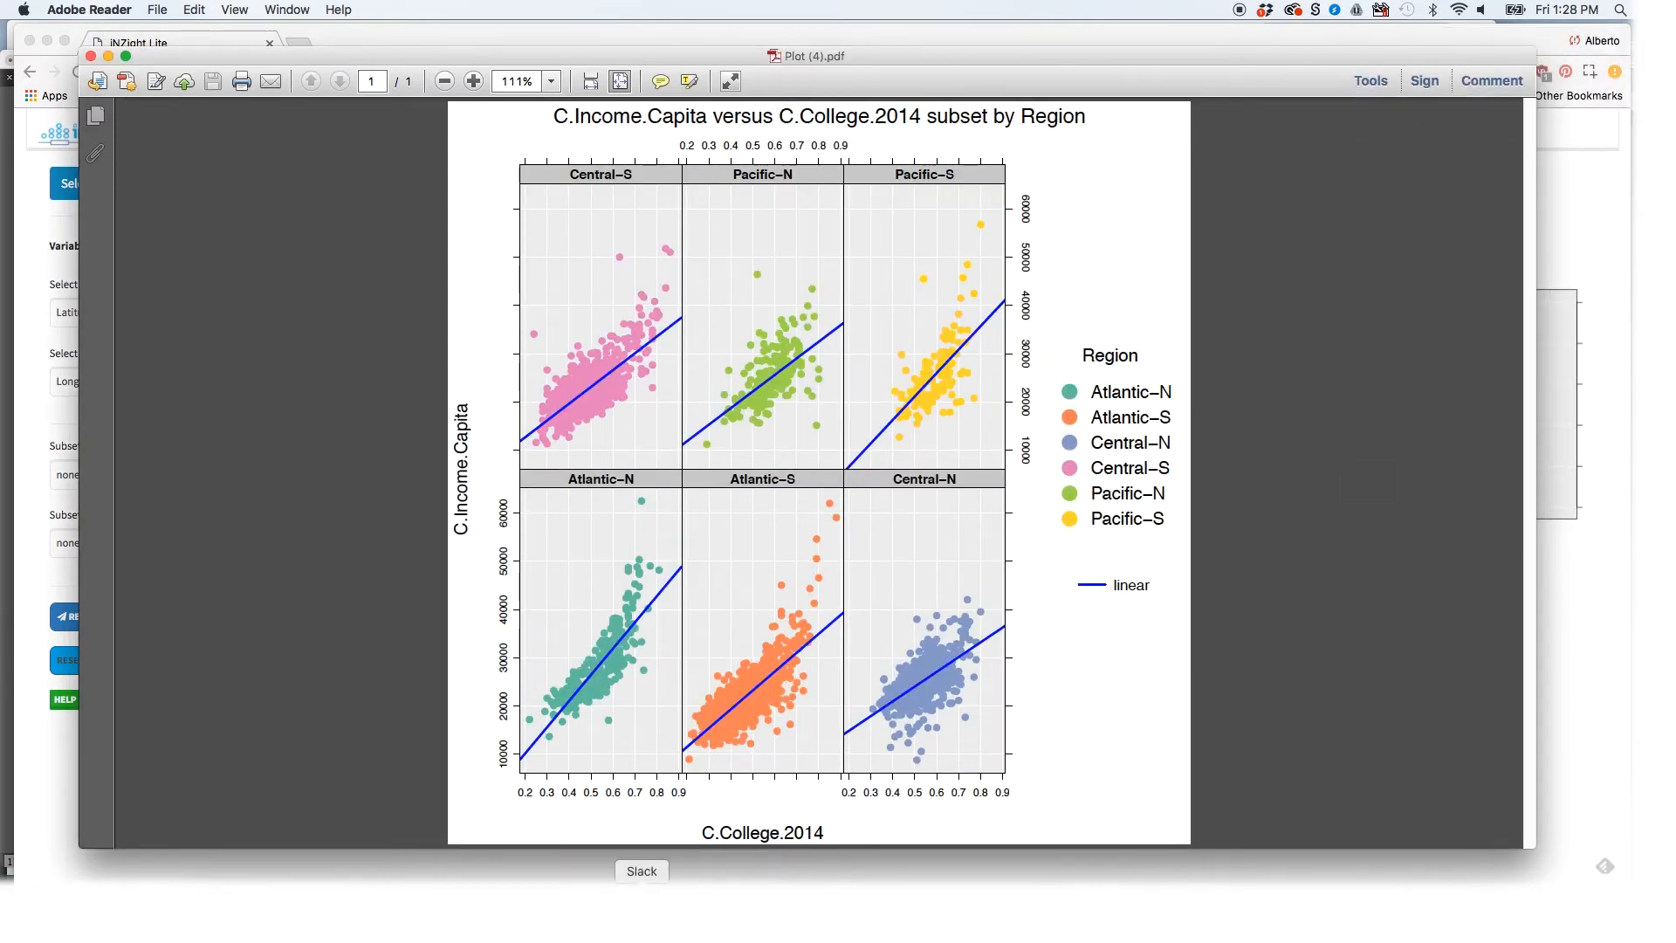
Switch back to iNZight Lite in Chrome and enable the Point Colour options in the plot appearance settings.
left_click(673, 908)
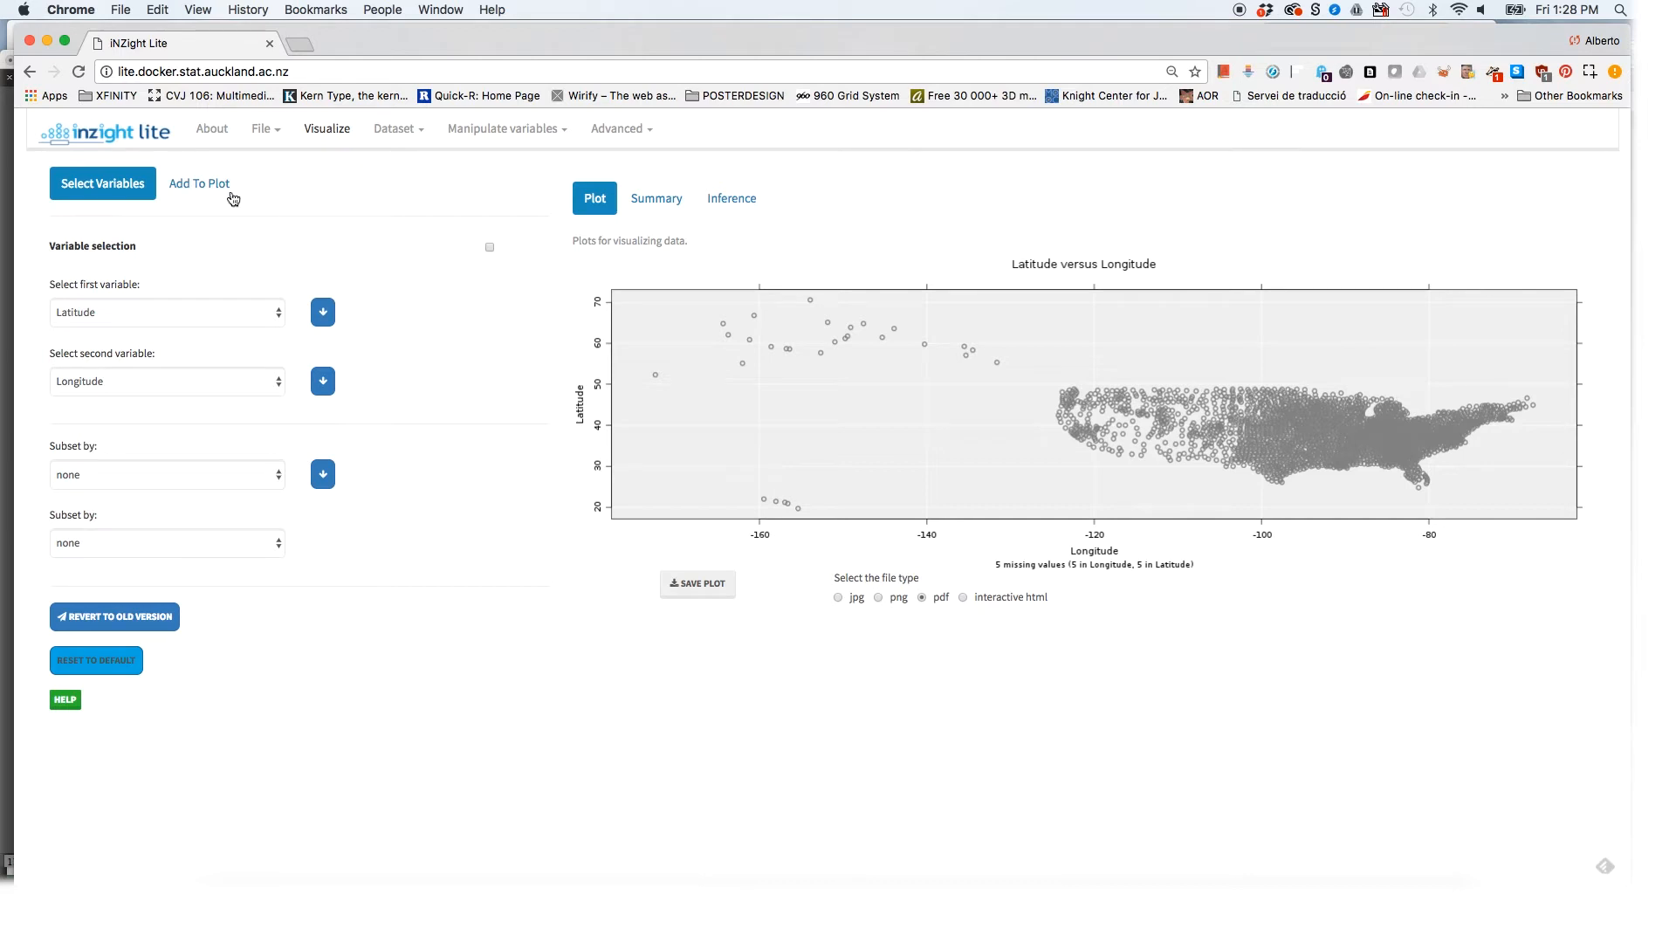
left_click(193, 194)
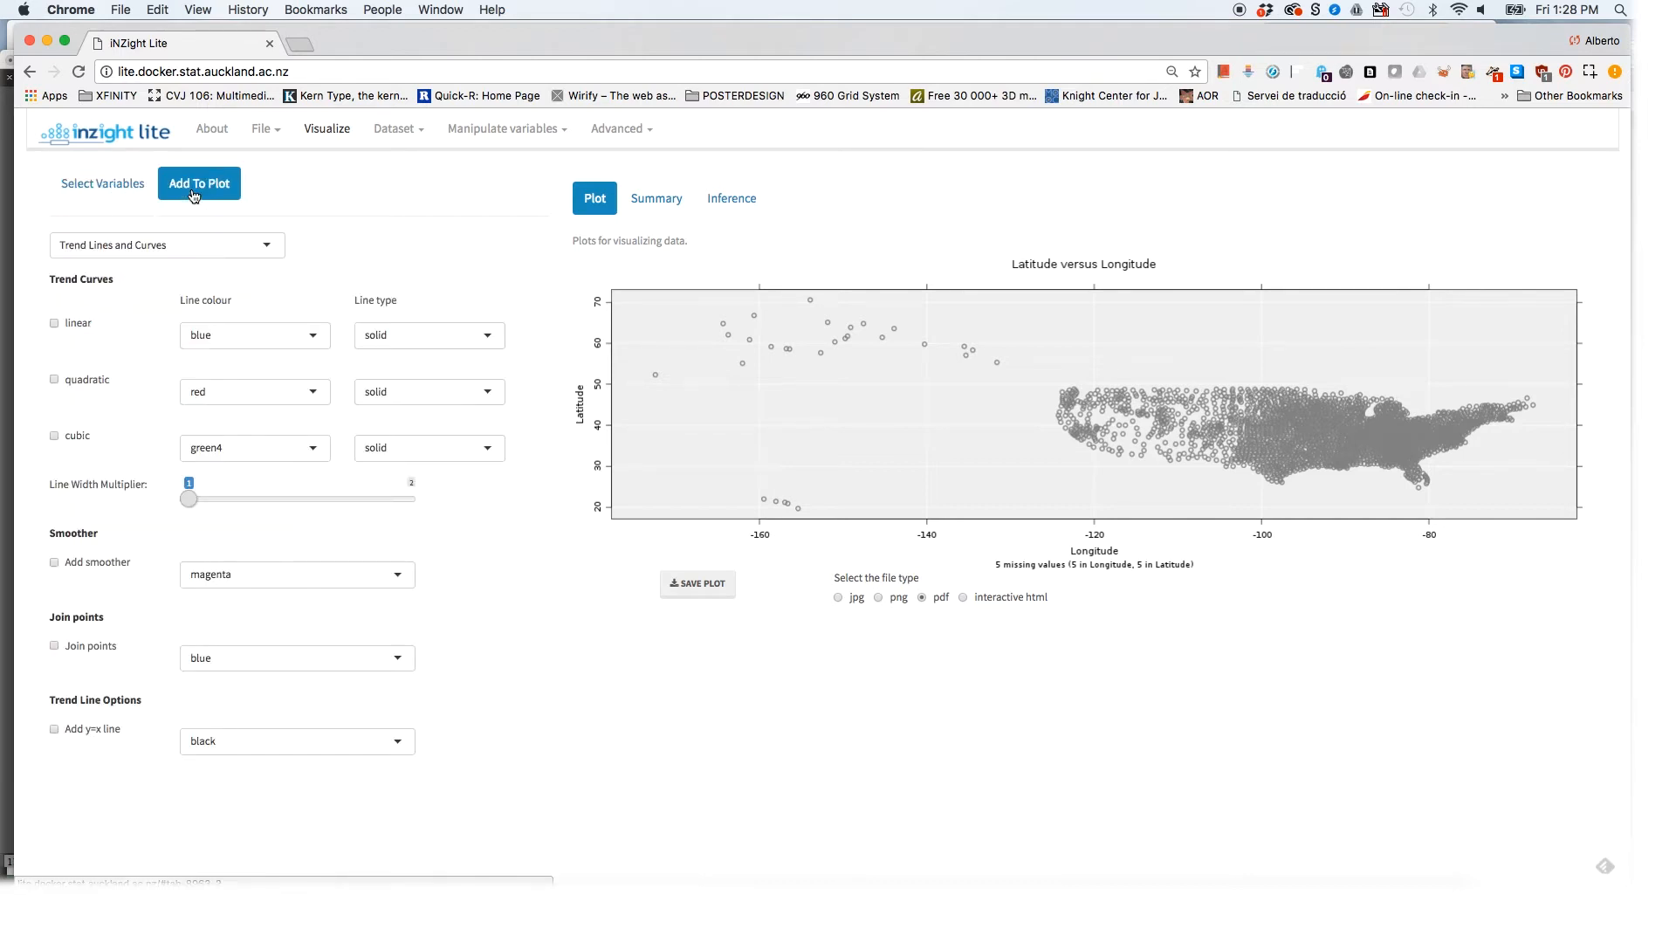
left_click(203, 249)
left_click(199, 275)
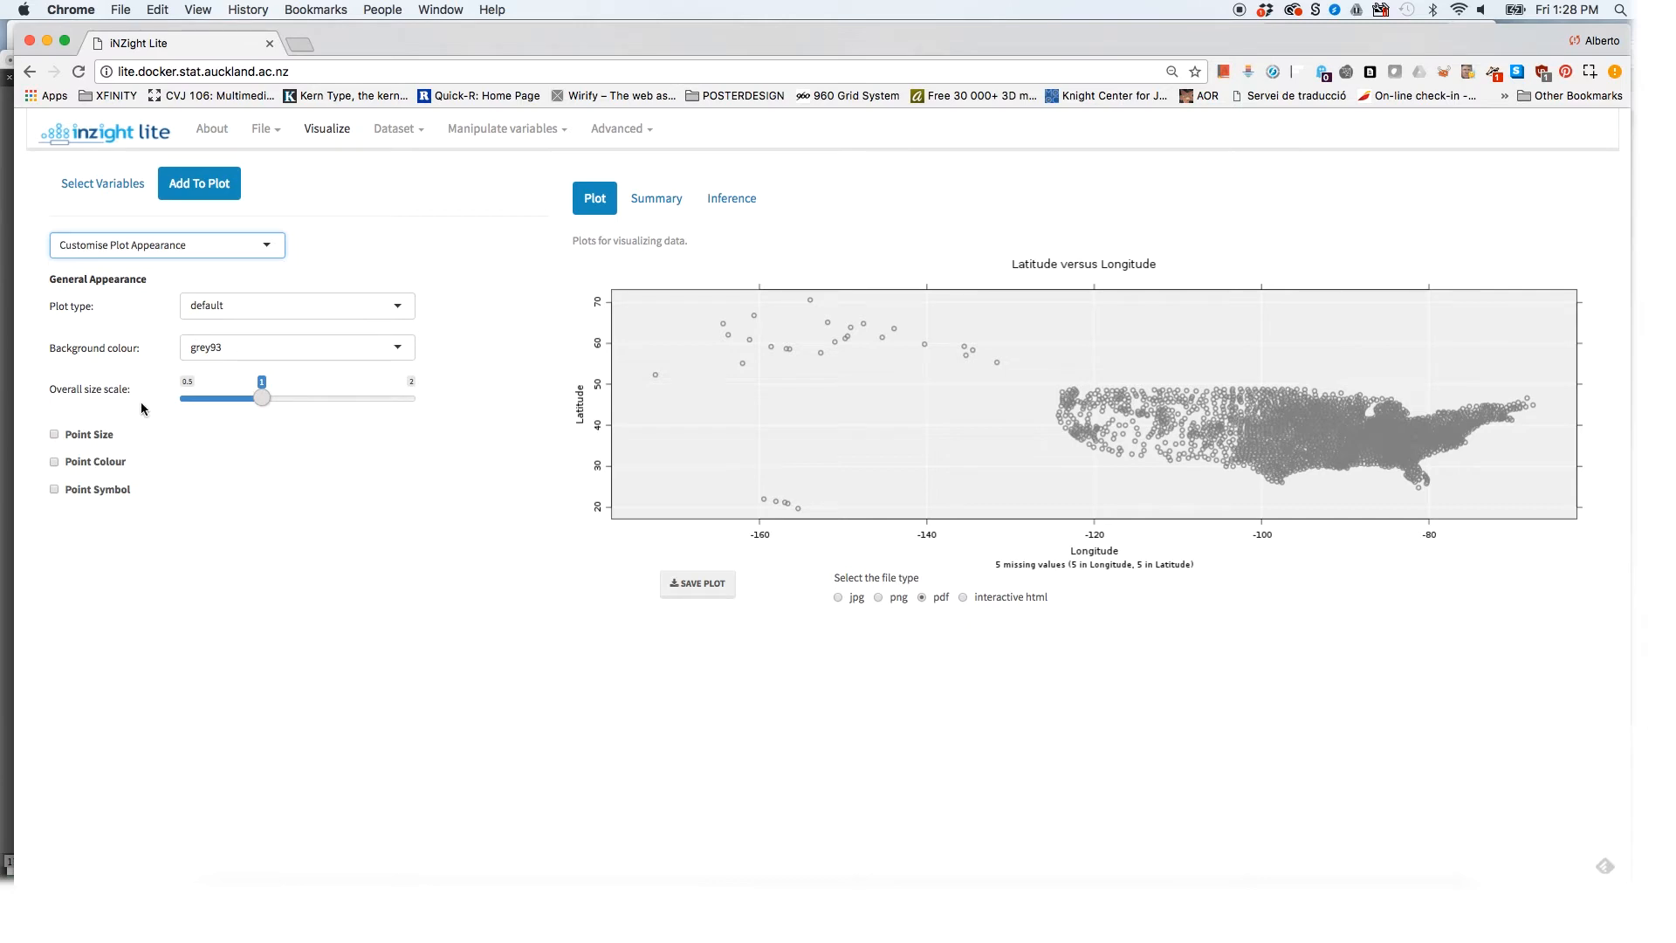
left_click(55, 463)
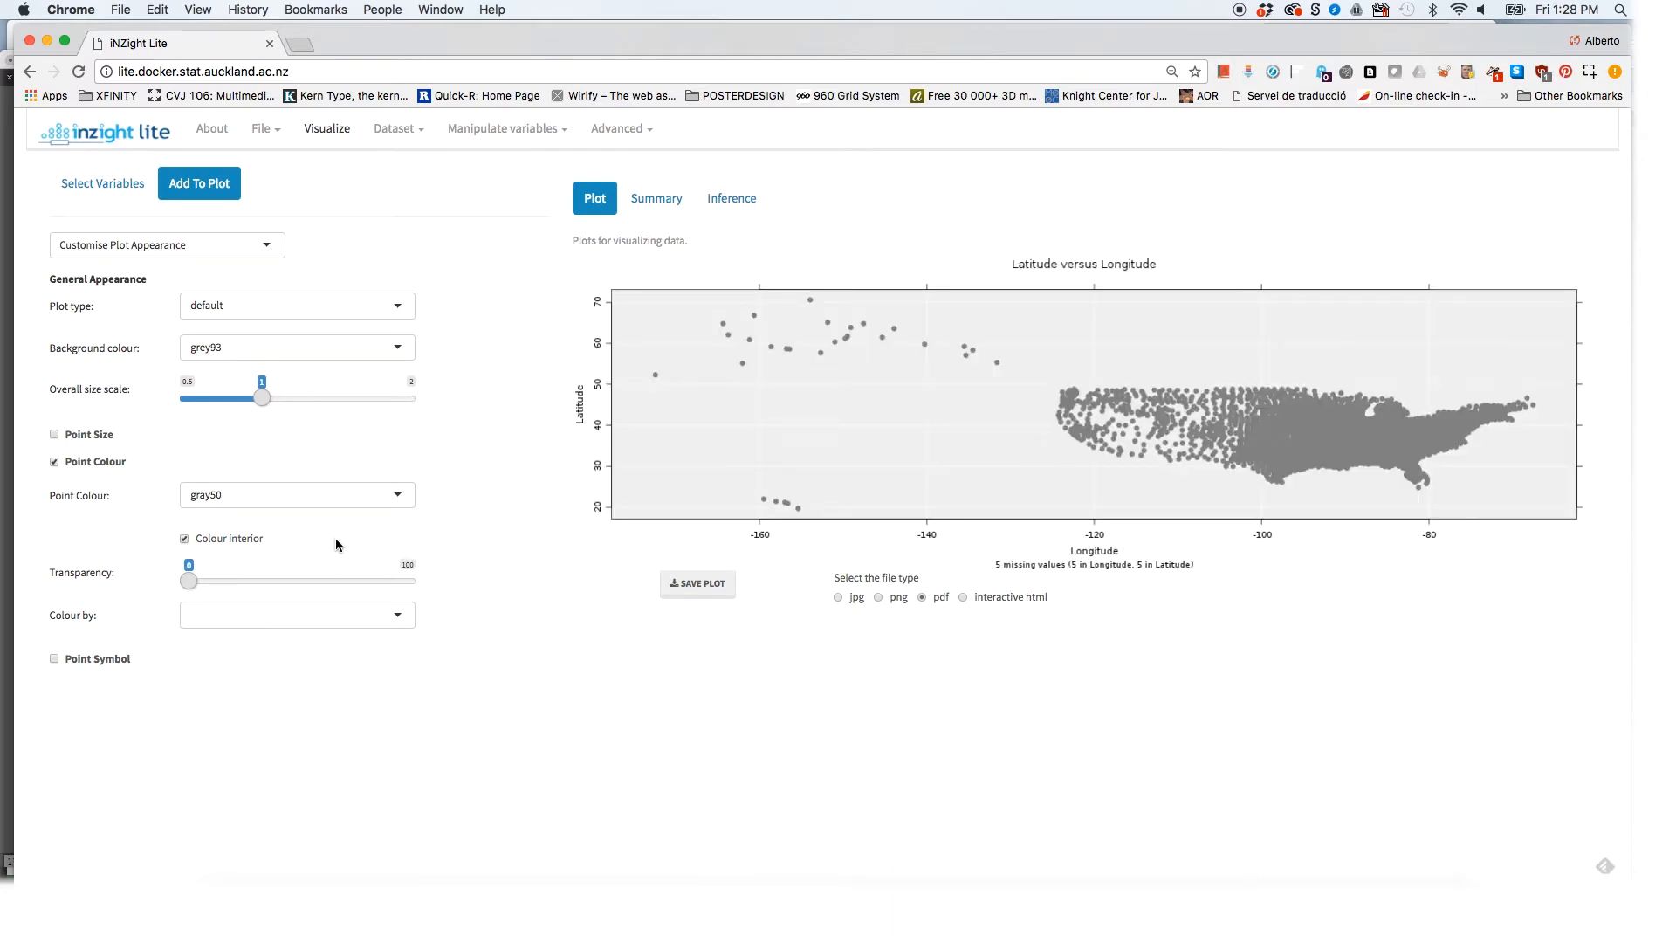
Colour the plot's points by the C...Hispanic variable.
left_click_drag(48, 616, 118, 616)
left_click(242, 615)
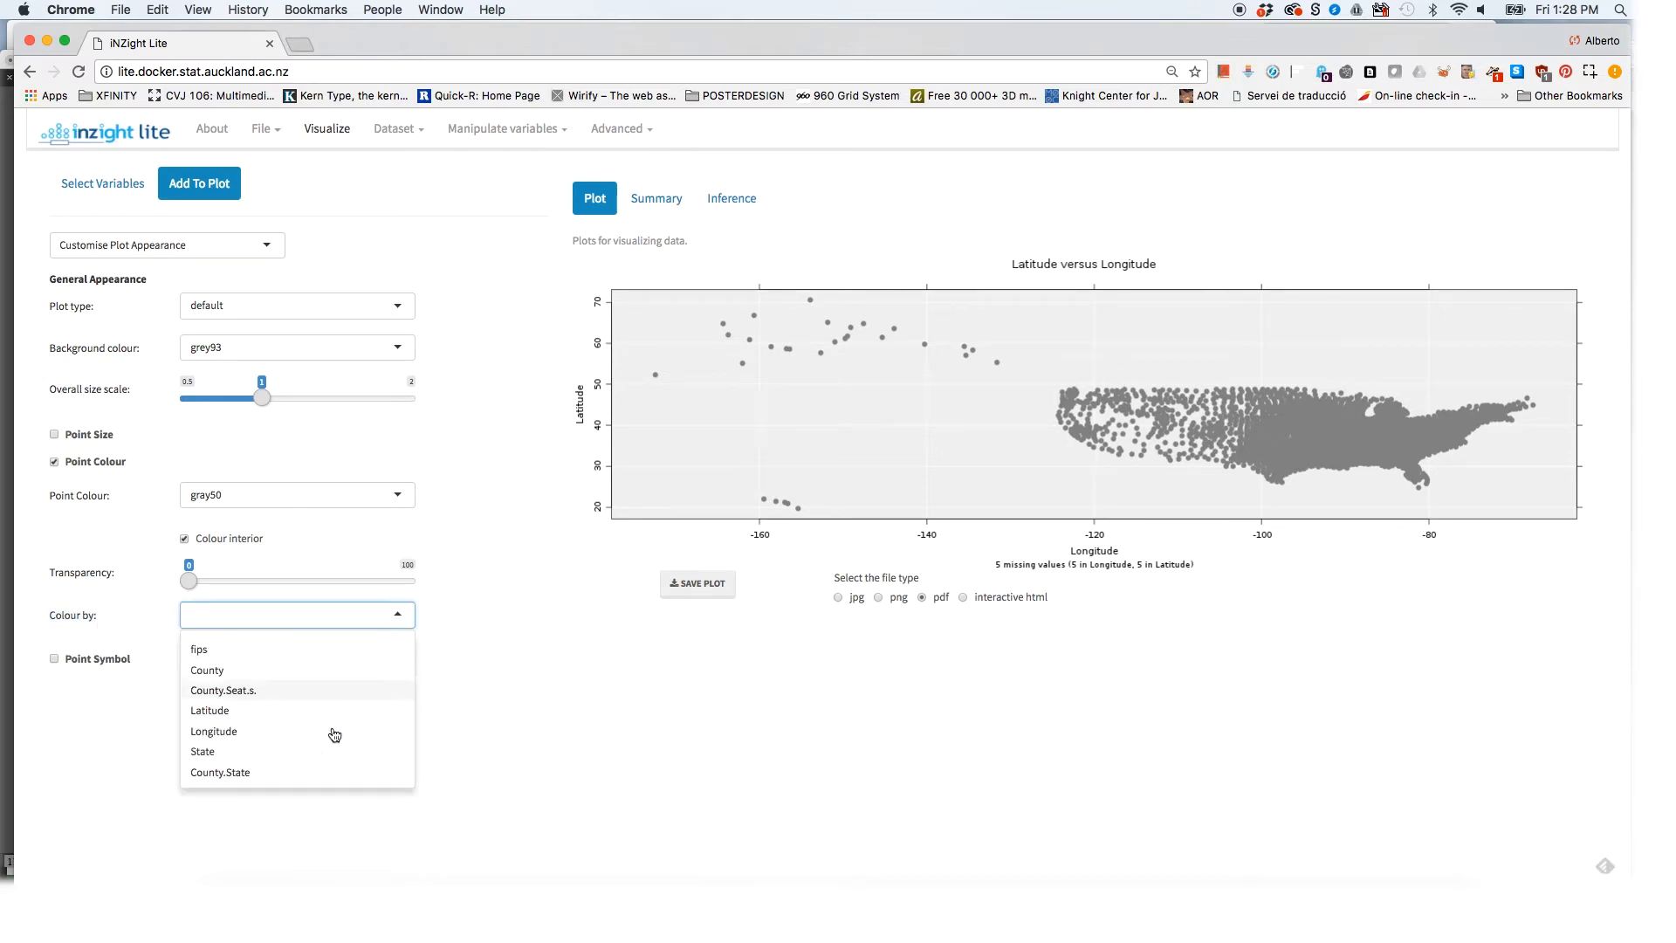
left_click(442, 615)
left_click(408, 615)
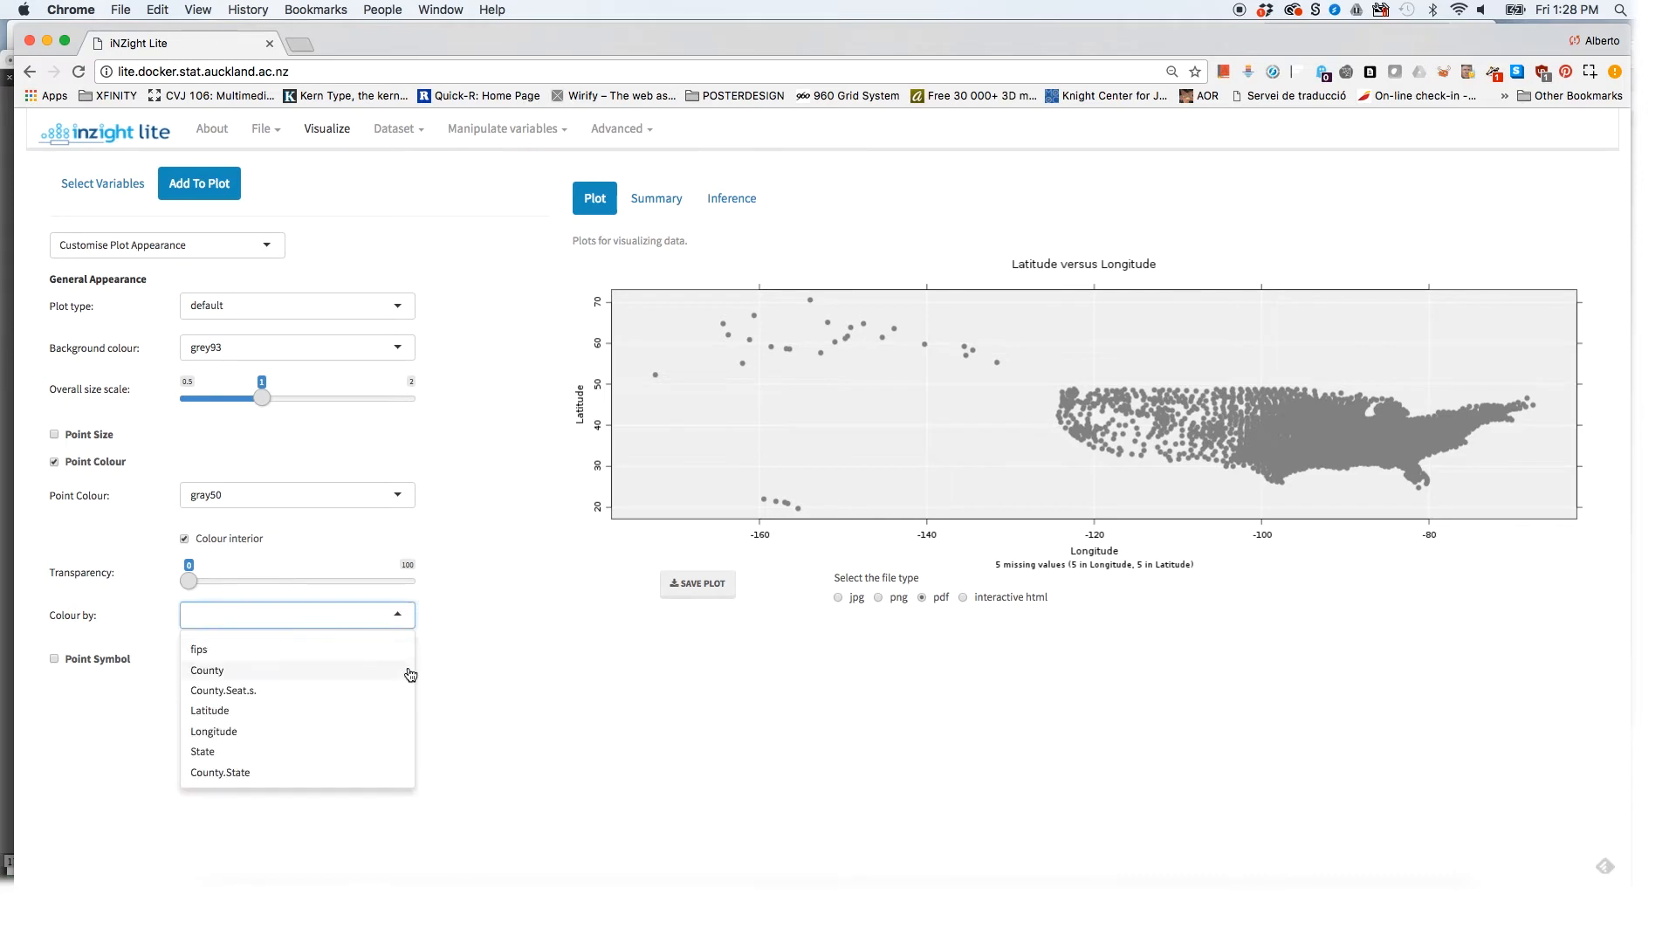
scroll(384, 743, "down", 2)
scroll(297, 769, "down", 1)
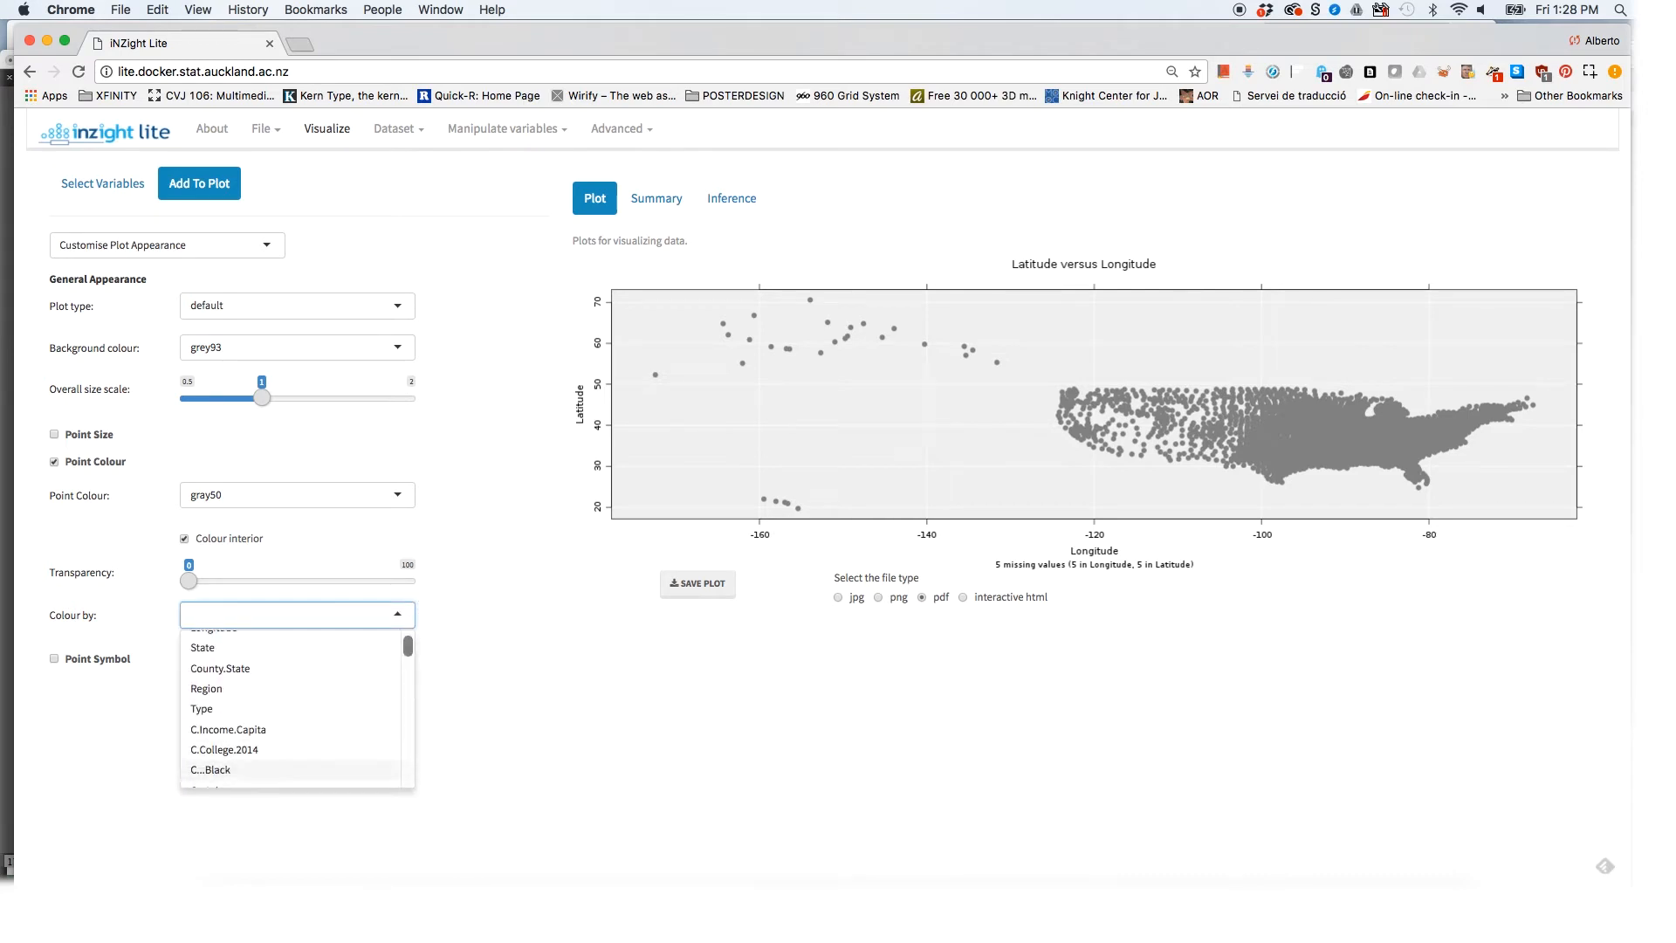
scroll(297, 707, "down", 3)
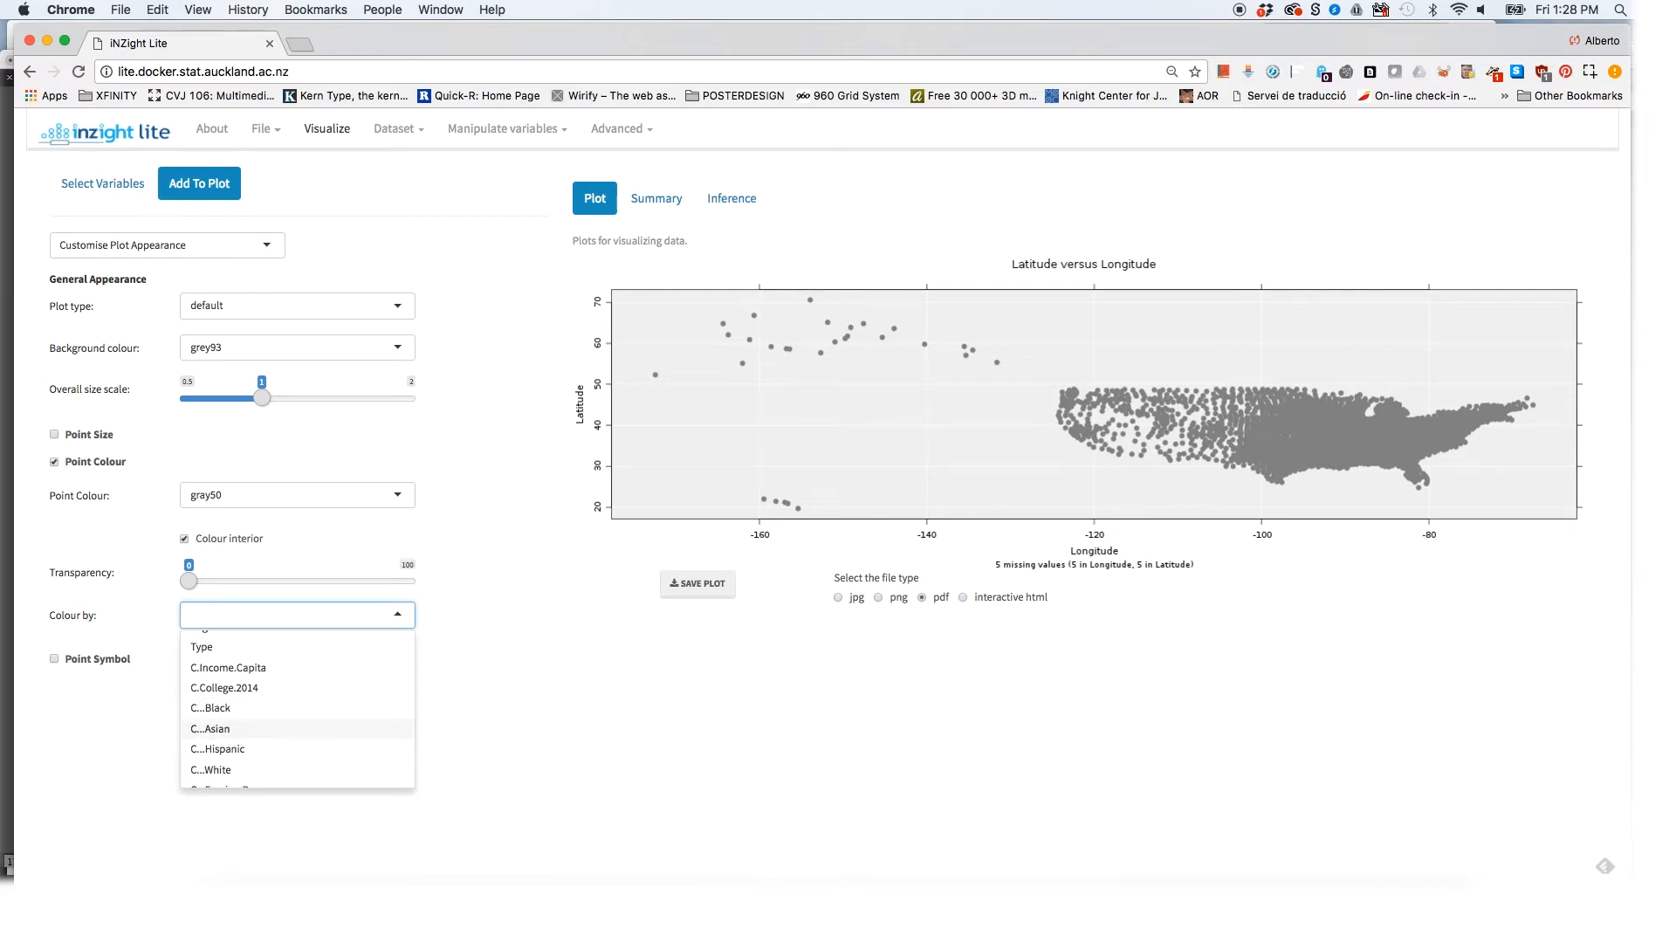
scroll(297, 729, "down", 1)
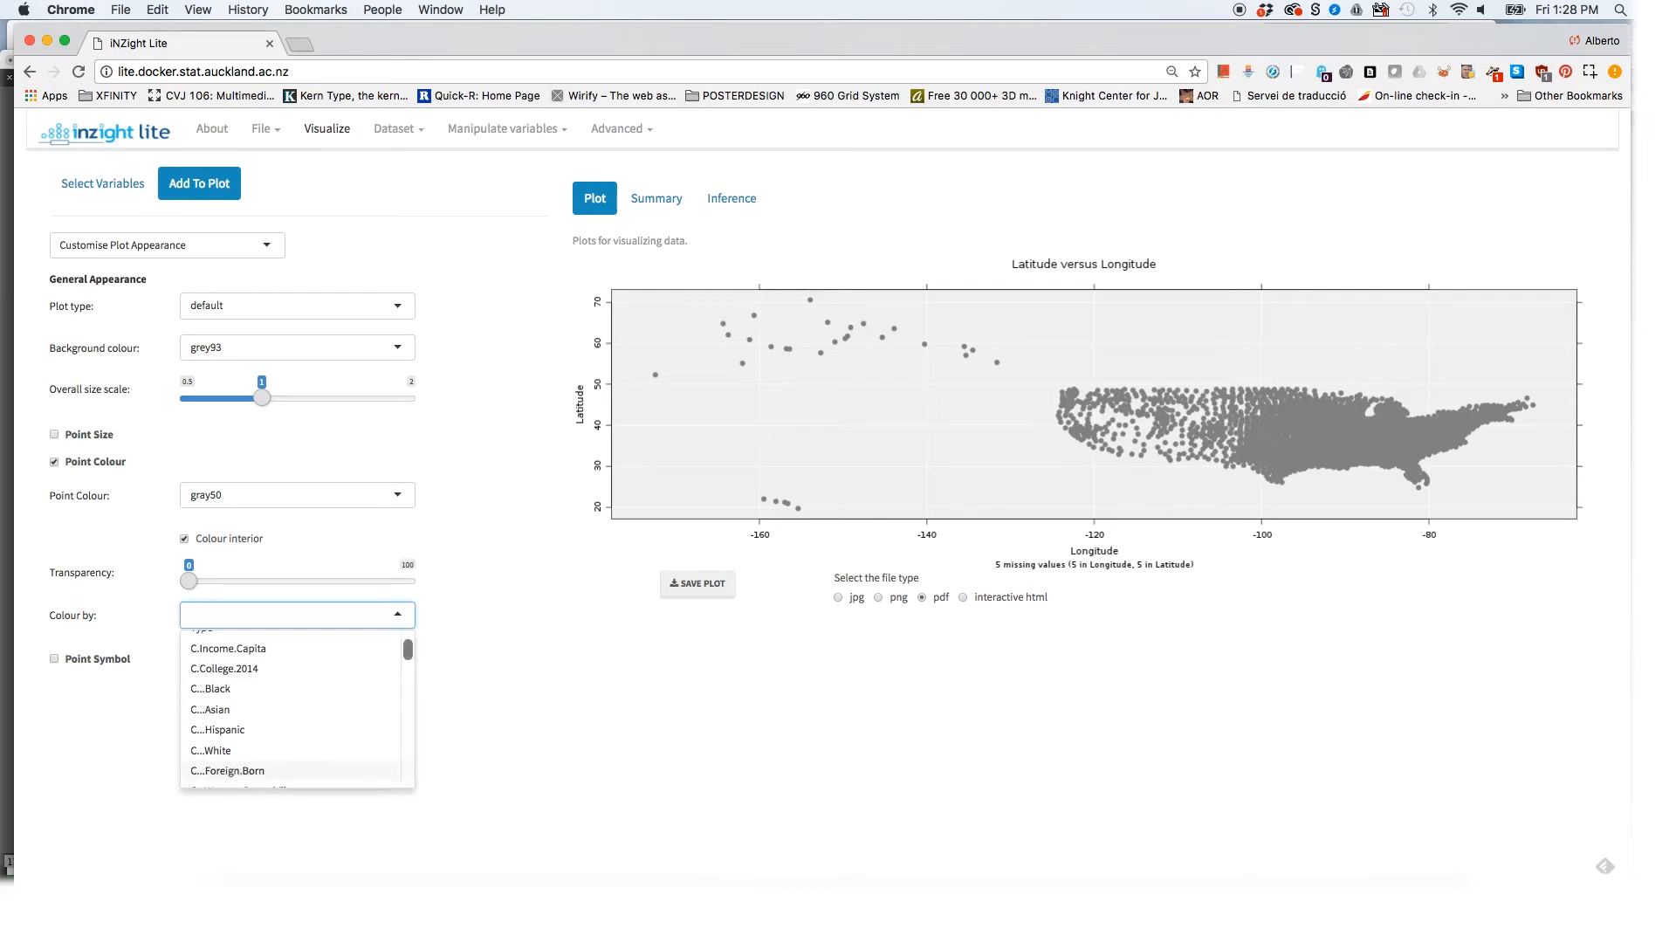
left_click(236, 737)
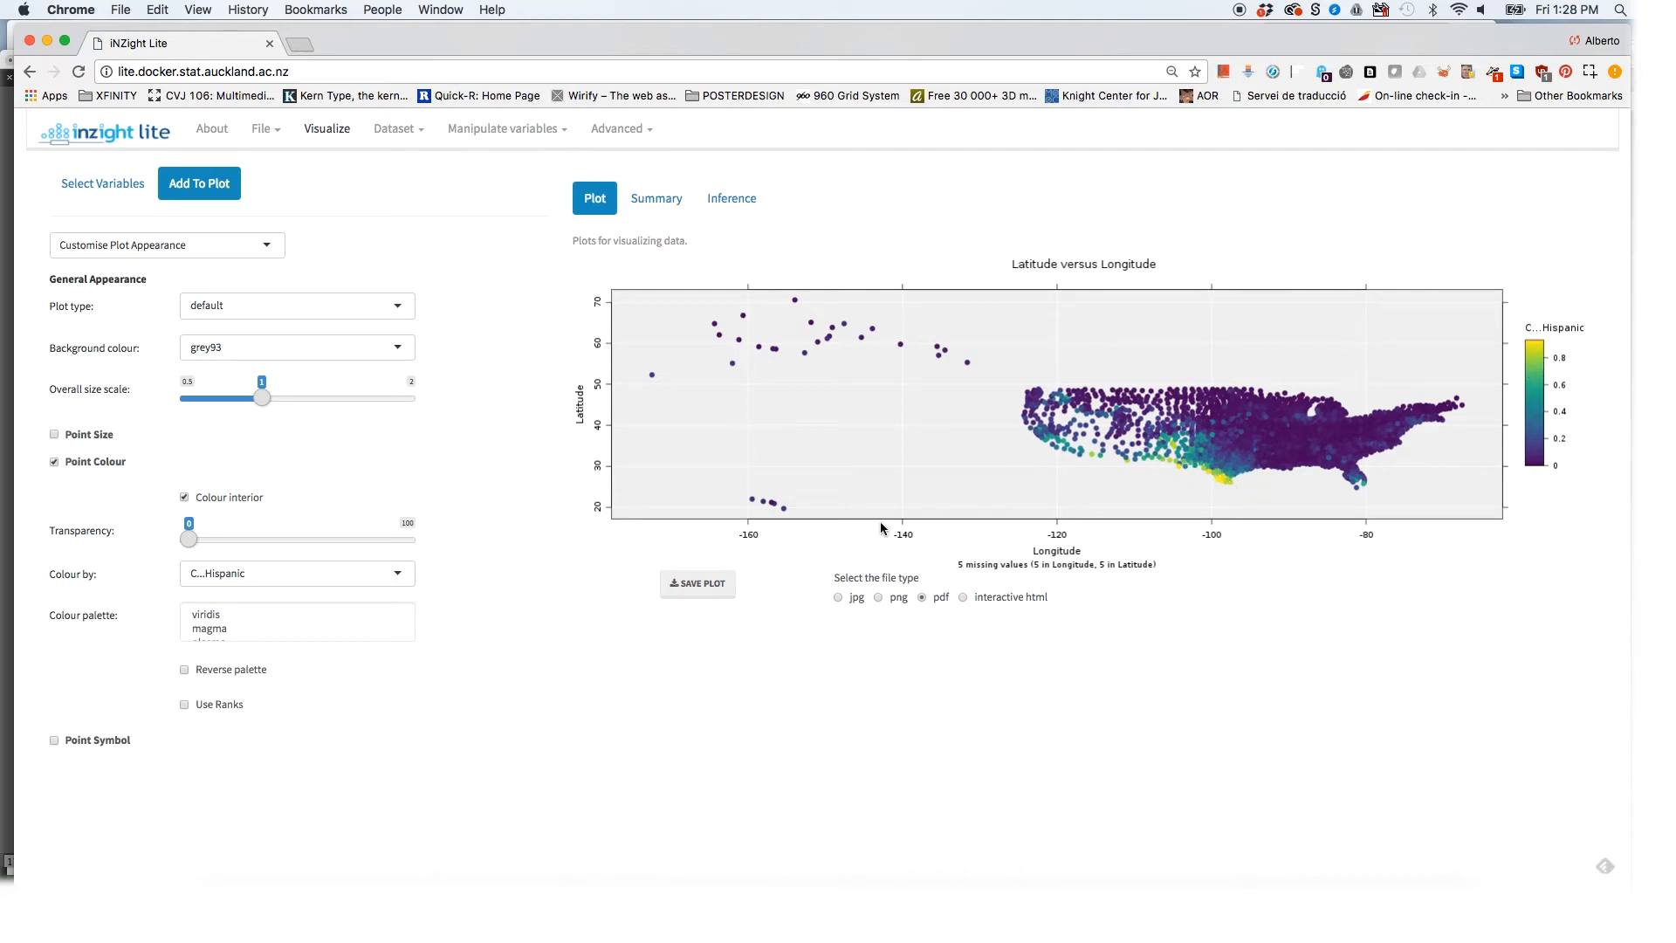
Save the coloured plot as a PDF and examine the points of the southern United States close up in Adobe Reader.
left_click(703, 583)
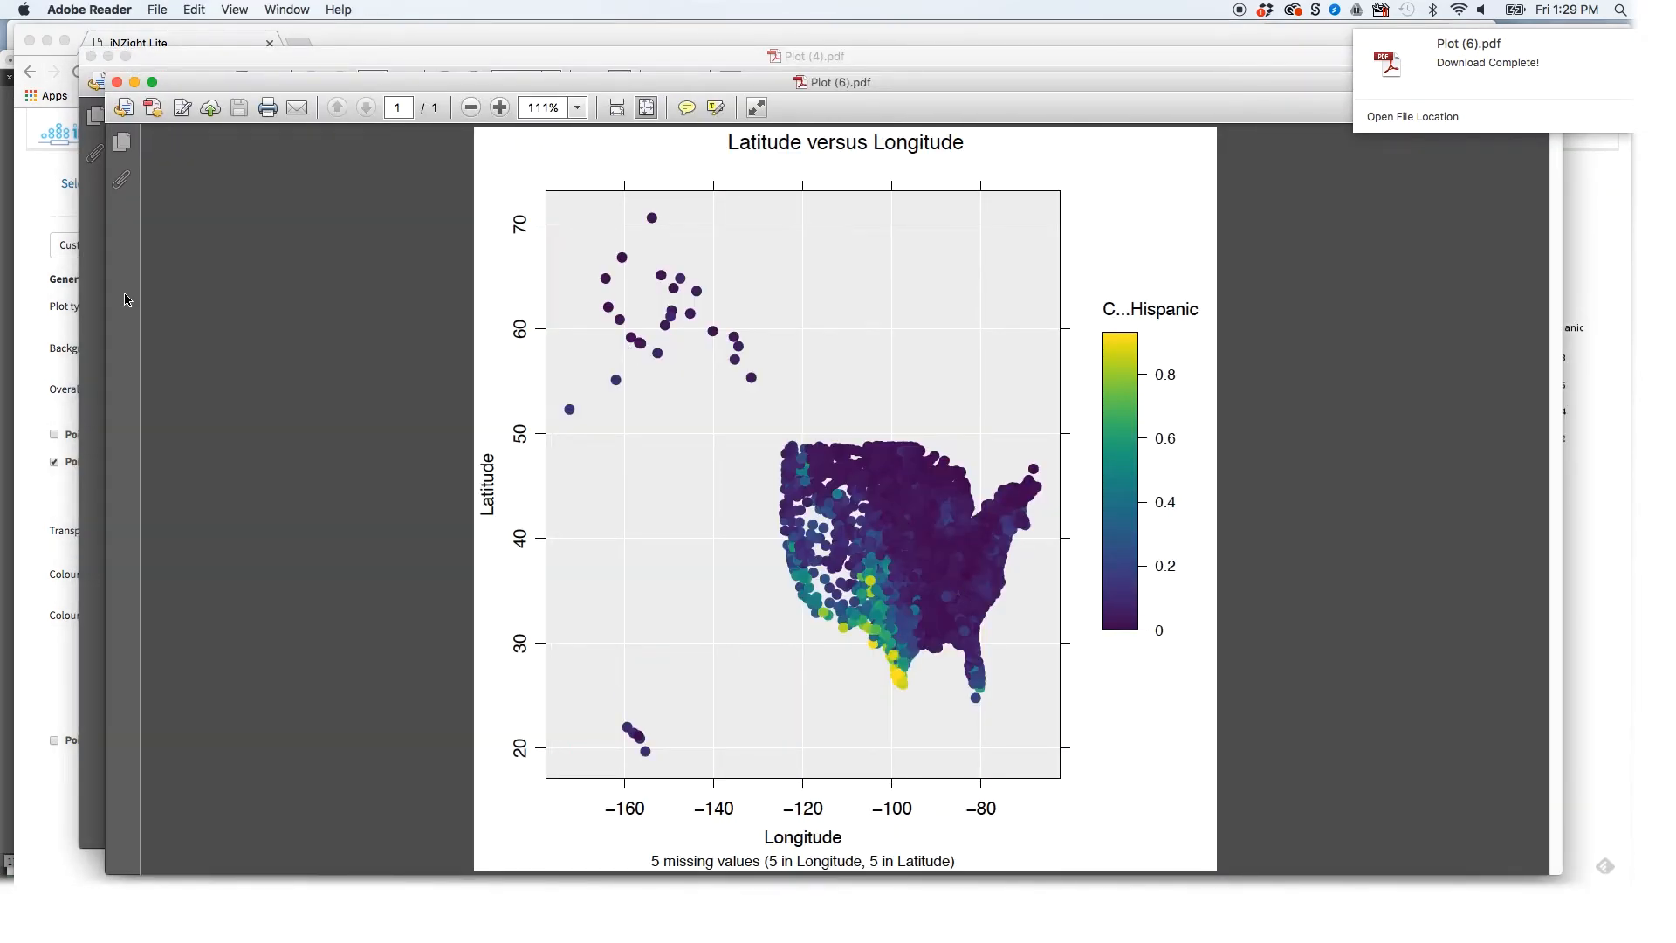
left_click_drag(105, 297, 3, 297)
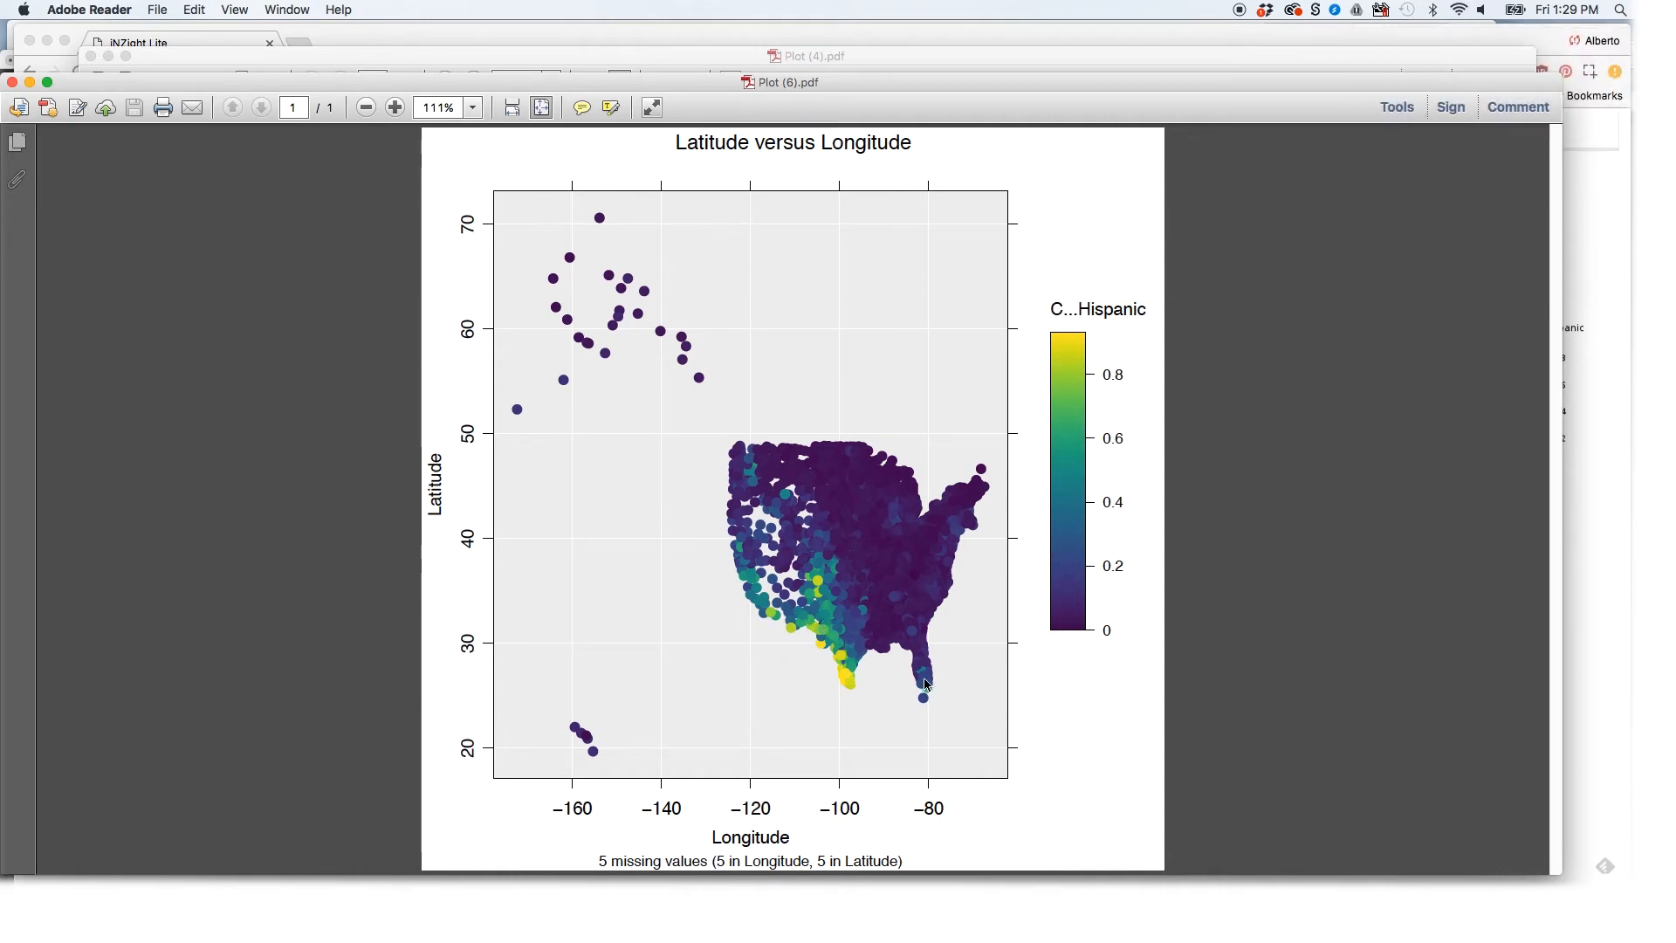
left_click_drag(808, 612, 979, 740)
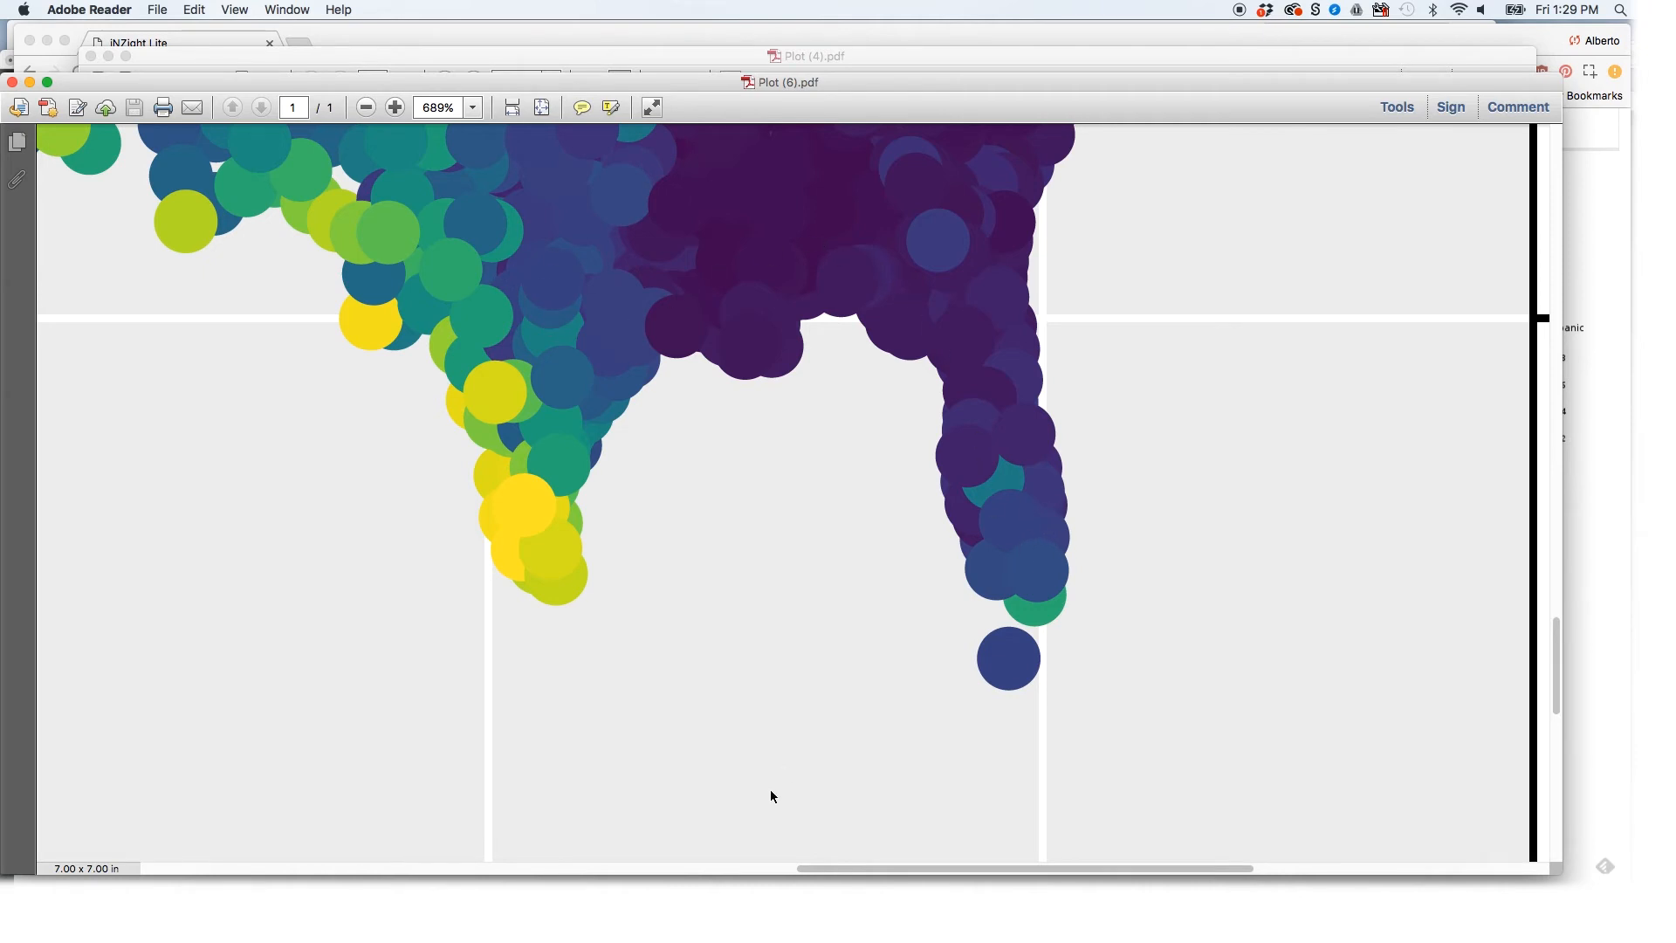
Switch back to iNZight Lite in Chrome, enable the Point Size options and set the point size to 0.15.
left_click(679, 908)
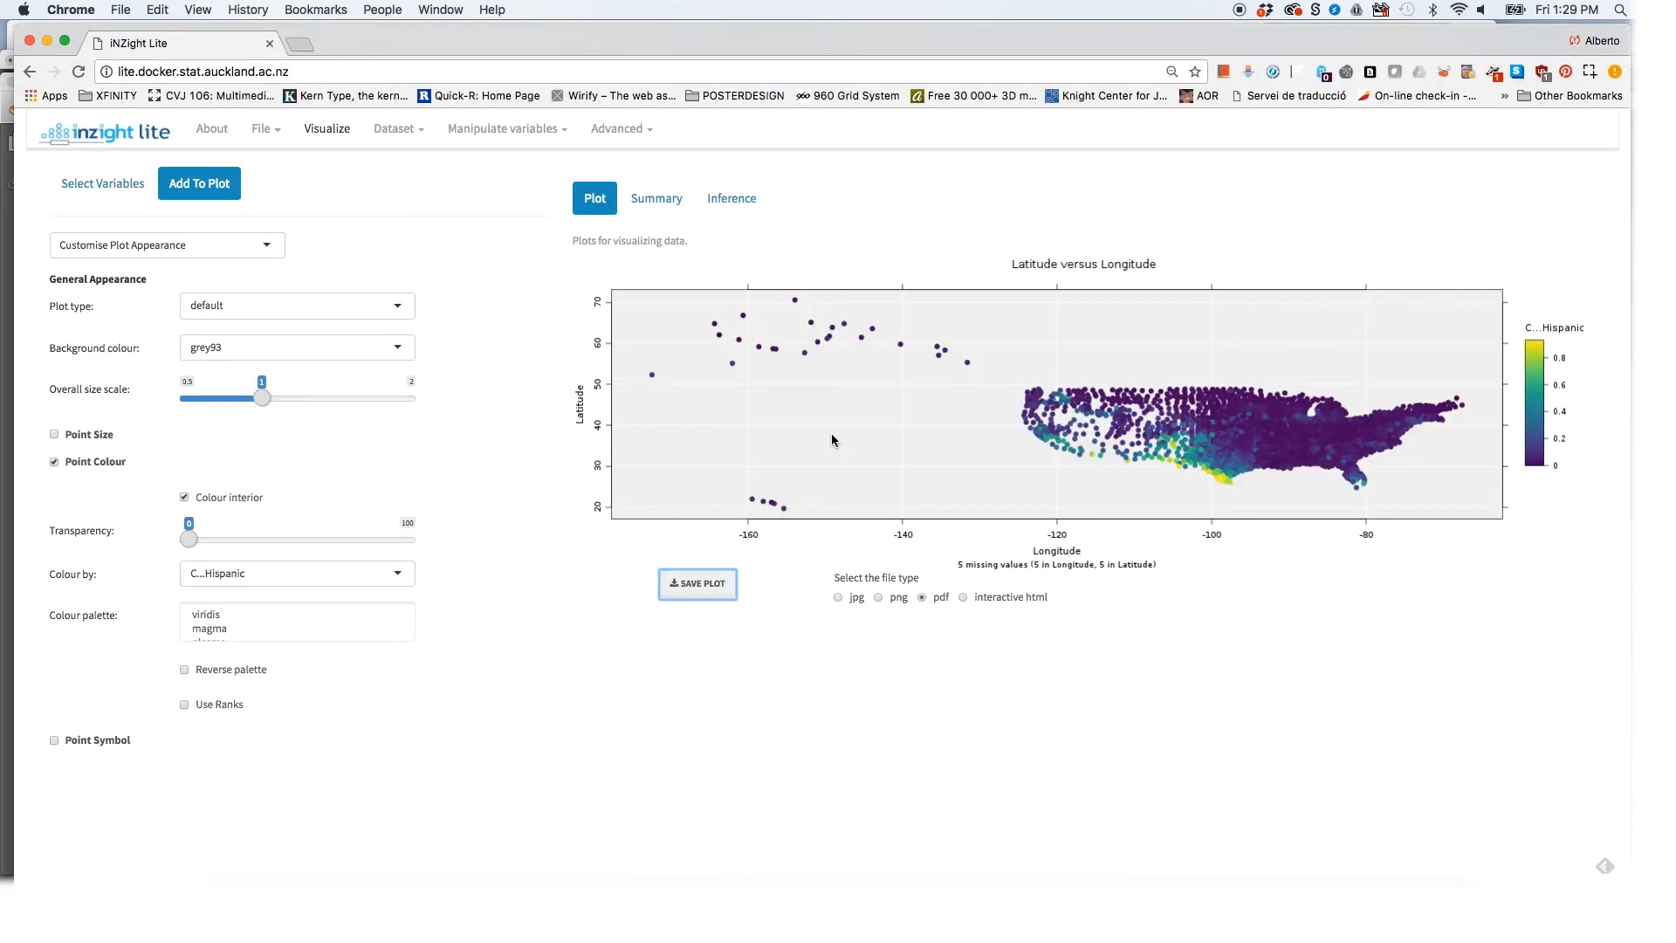
left_click(55, 435)
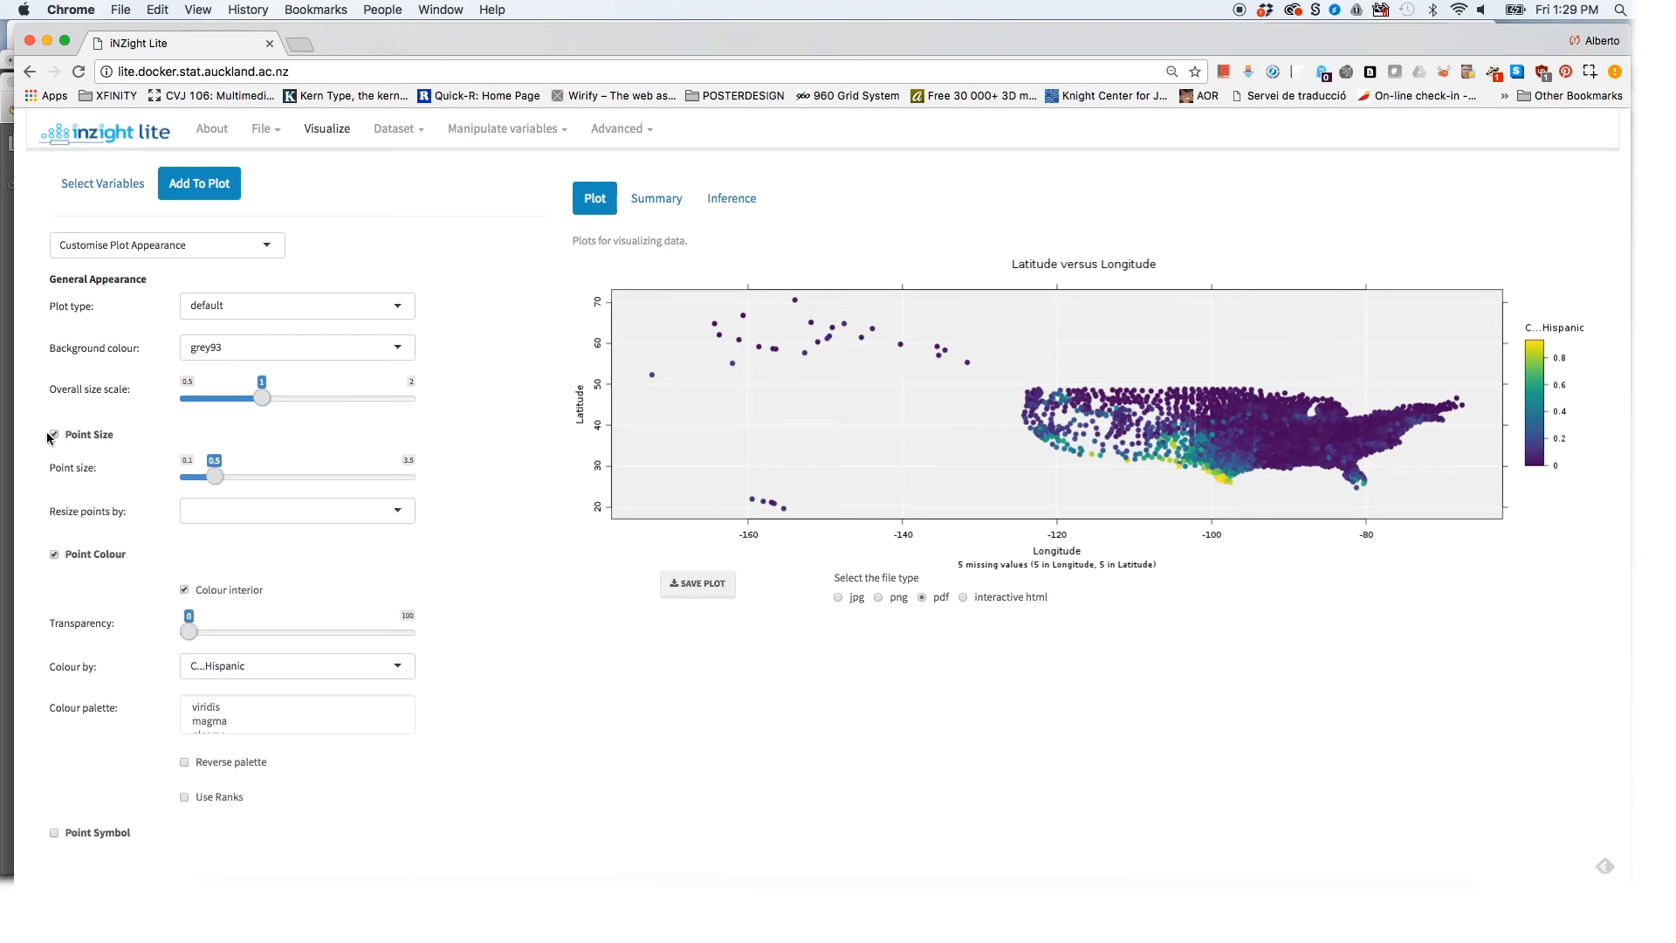
left_click_drag(214, 478, 191, 479)
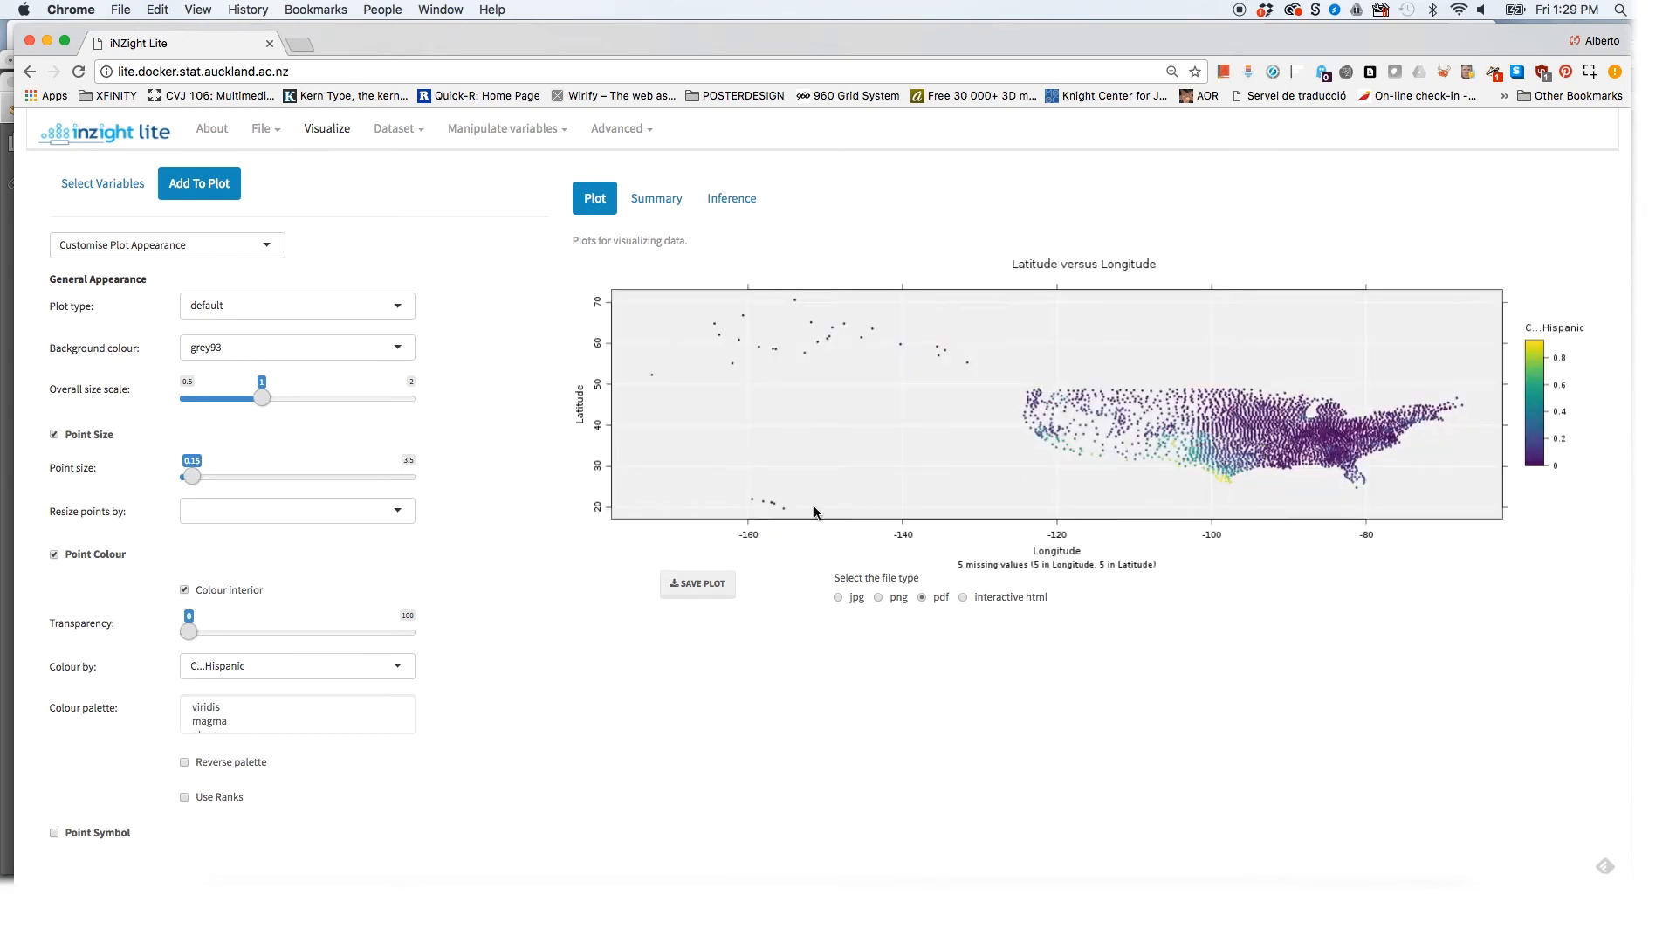
Save the plot with the smaller points as a PDF and examine its southern United States points close up in Adobe Reader.
left_click(716, 585)
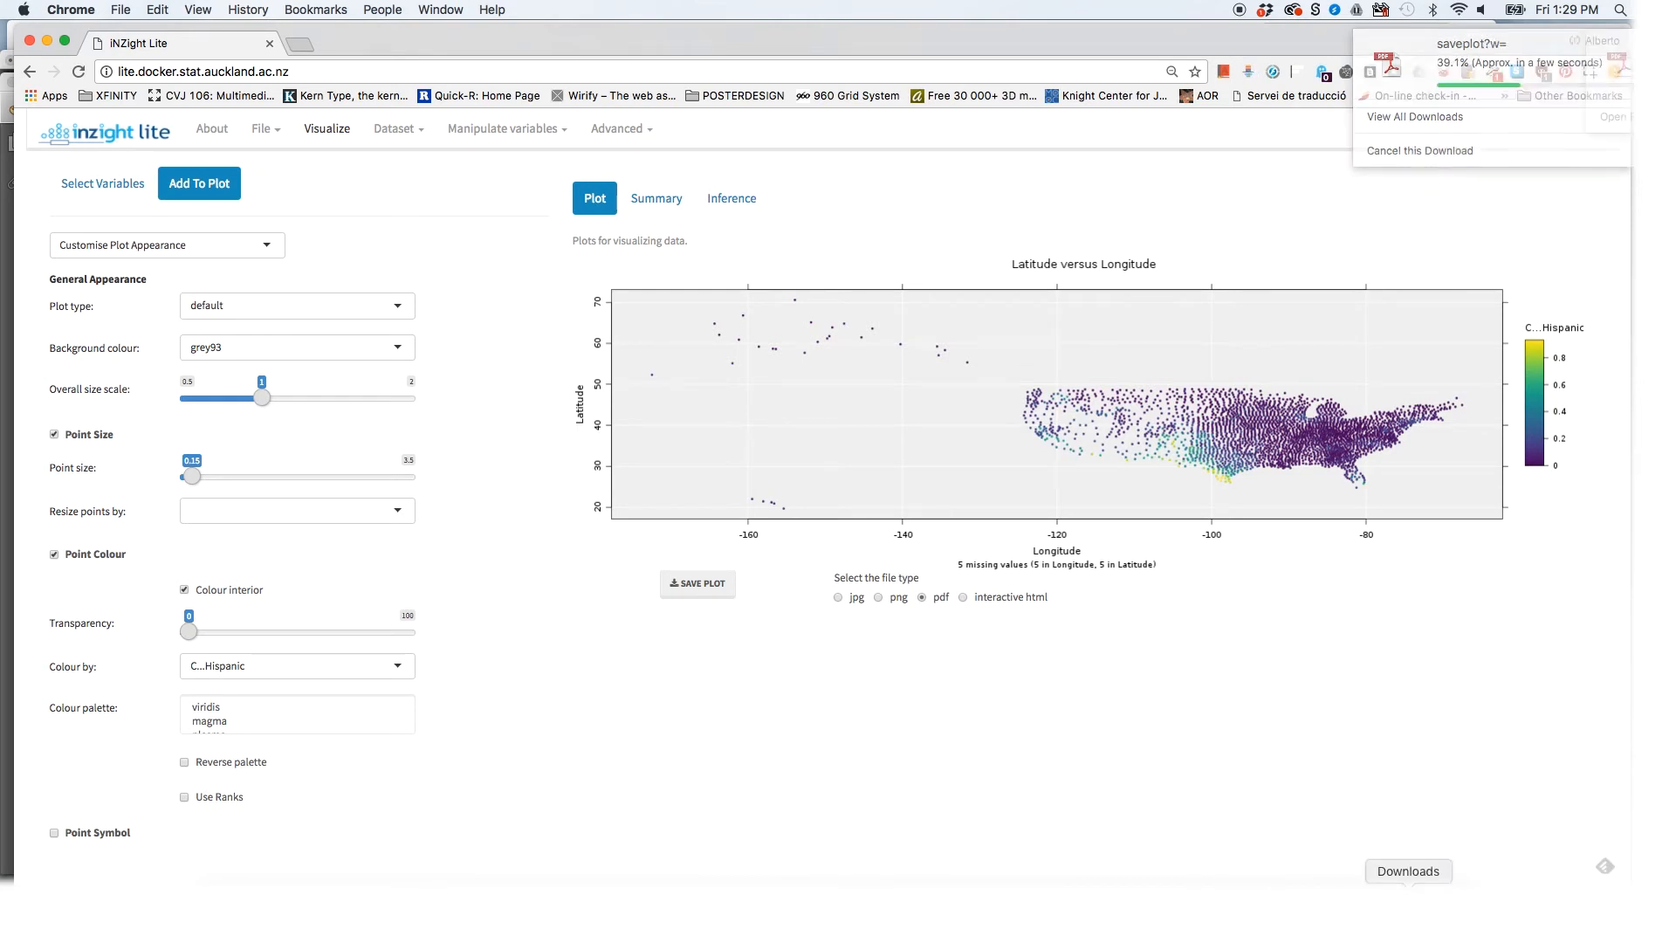
left_click(1409, 910)
left_click(1411, 860)
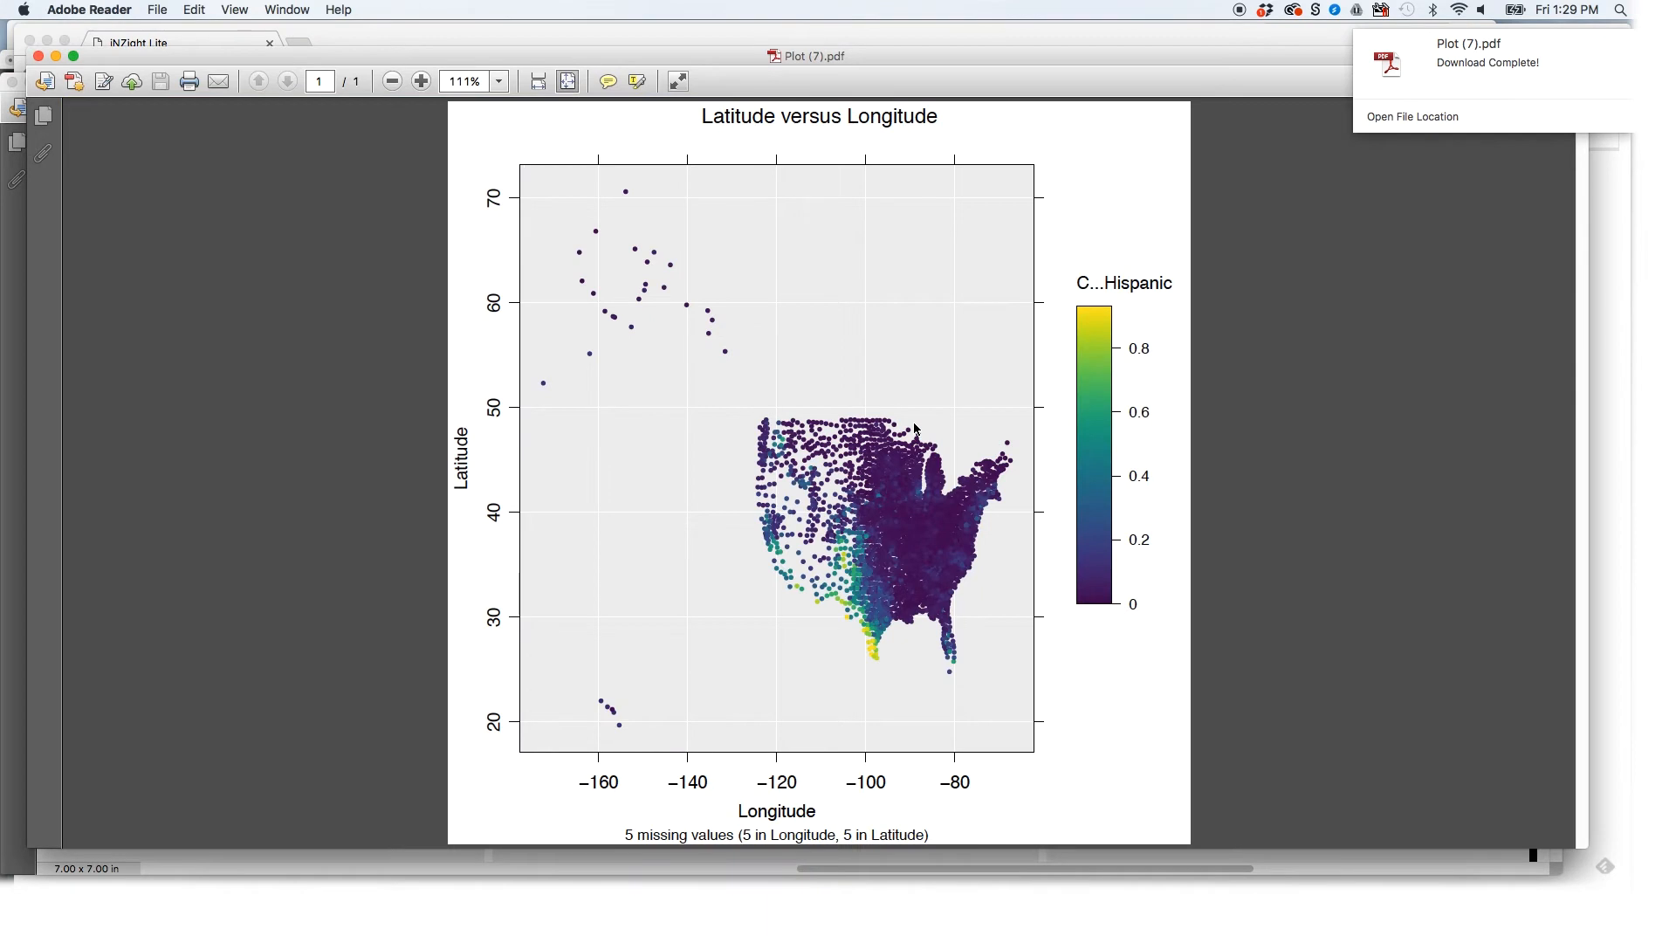
left_click_drag(813, 570, 976, 690)
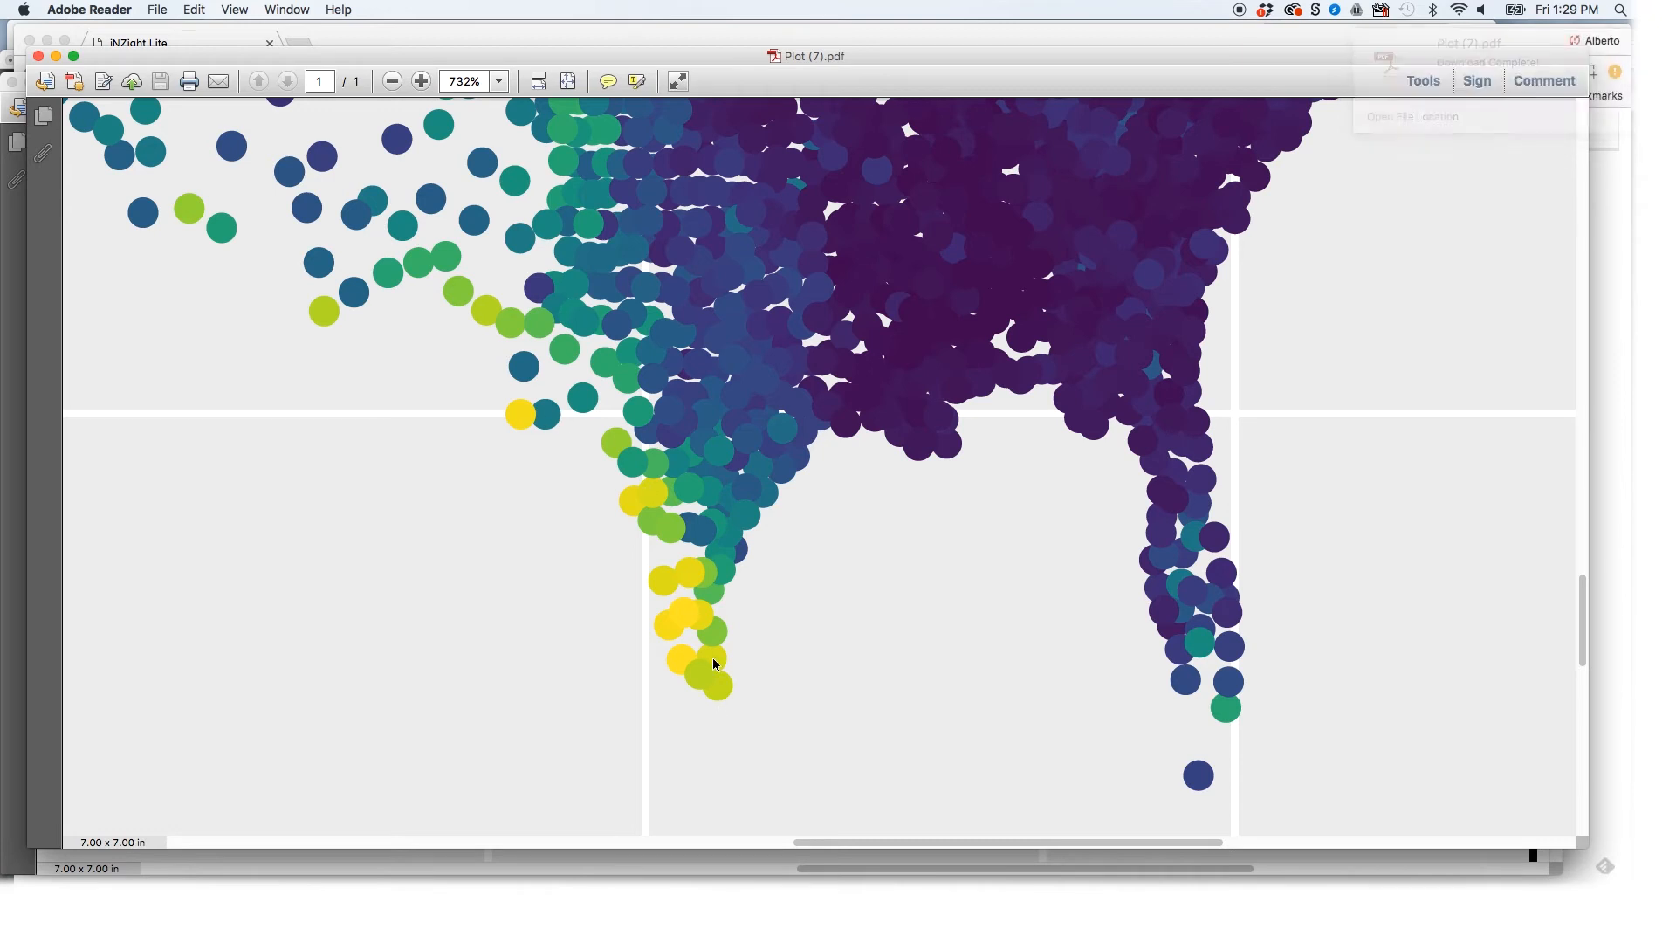
left_click(498, 368)
left_click(598, 516)
left_click(669, 493)
left_click(897, 436)
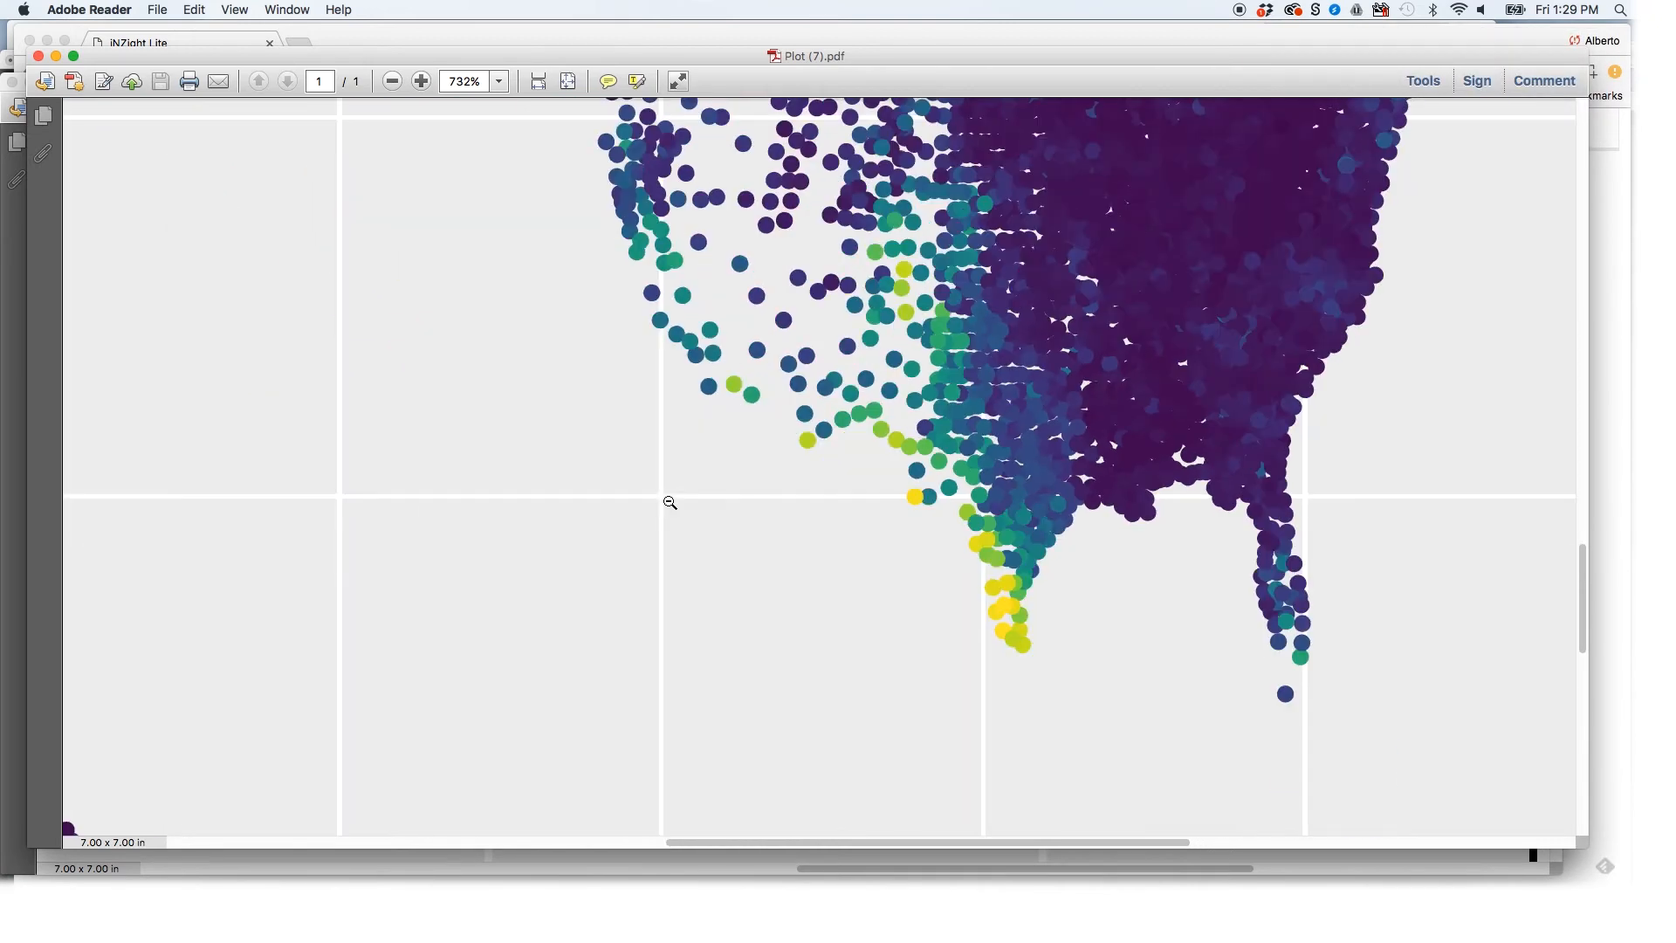
Examine the saved plot with the smaller points, from the southern United States out to Alaska, Hawaii and the colour legend.
scroll(838, 481, "up", 3)
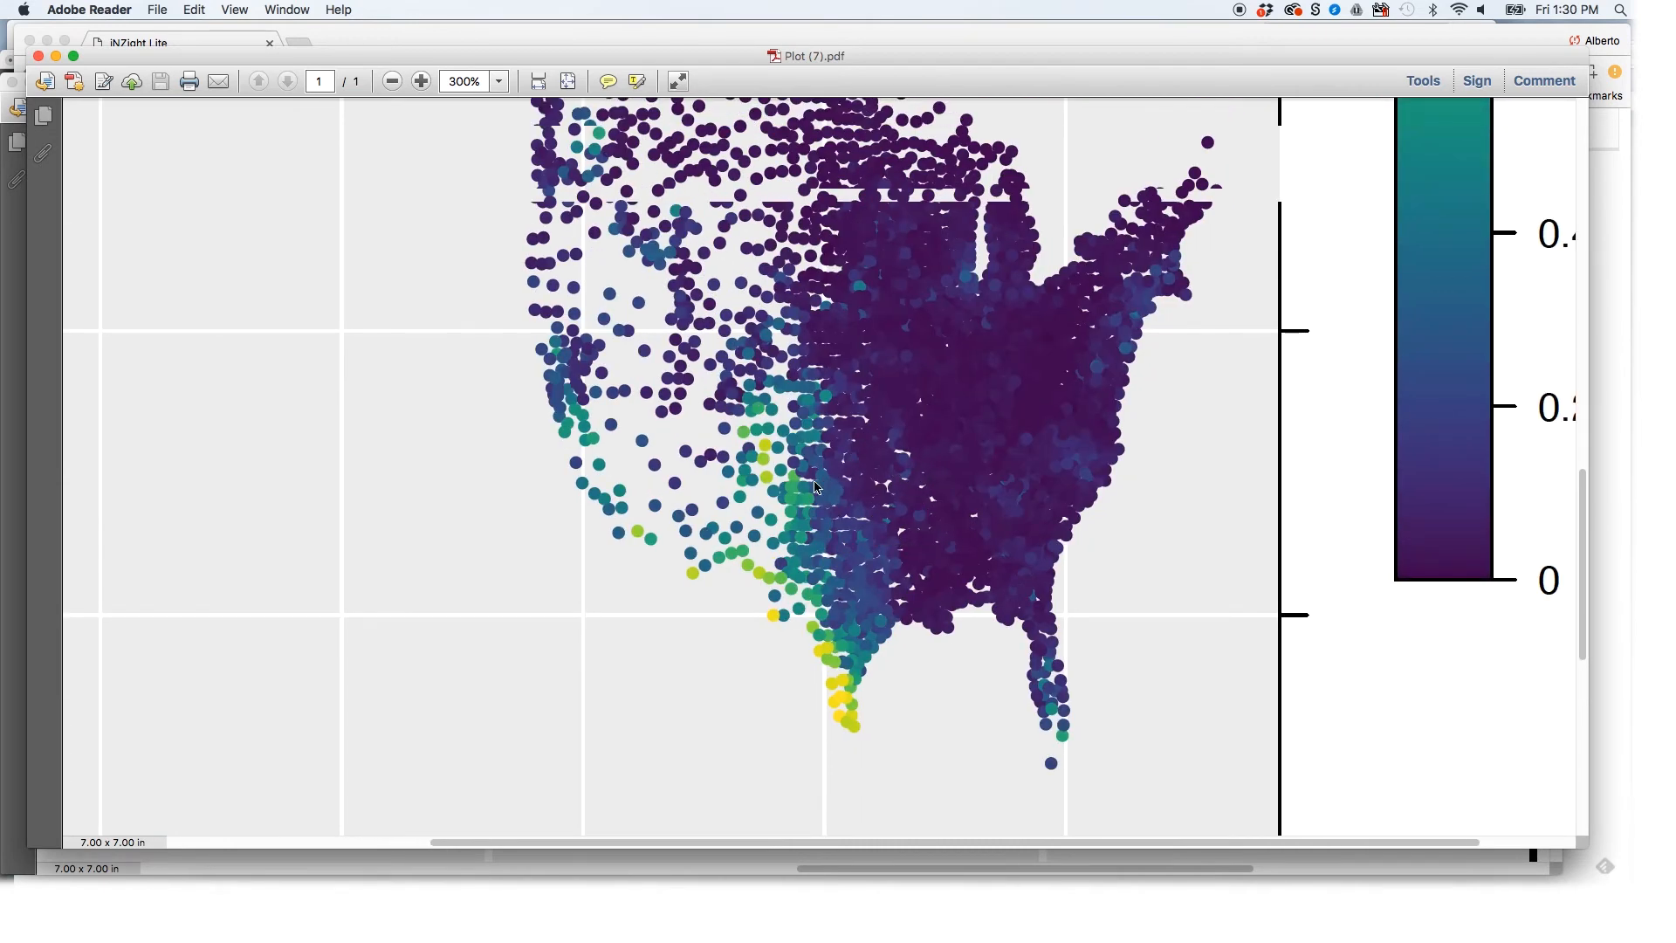
left_click(819, 450)
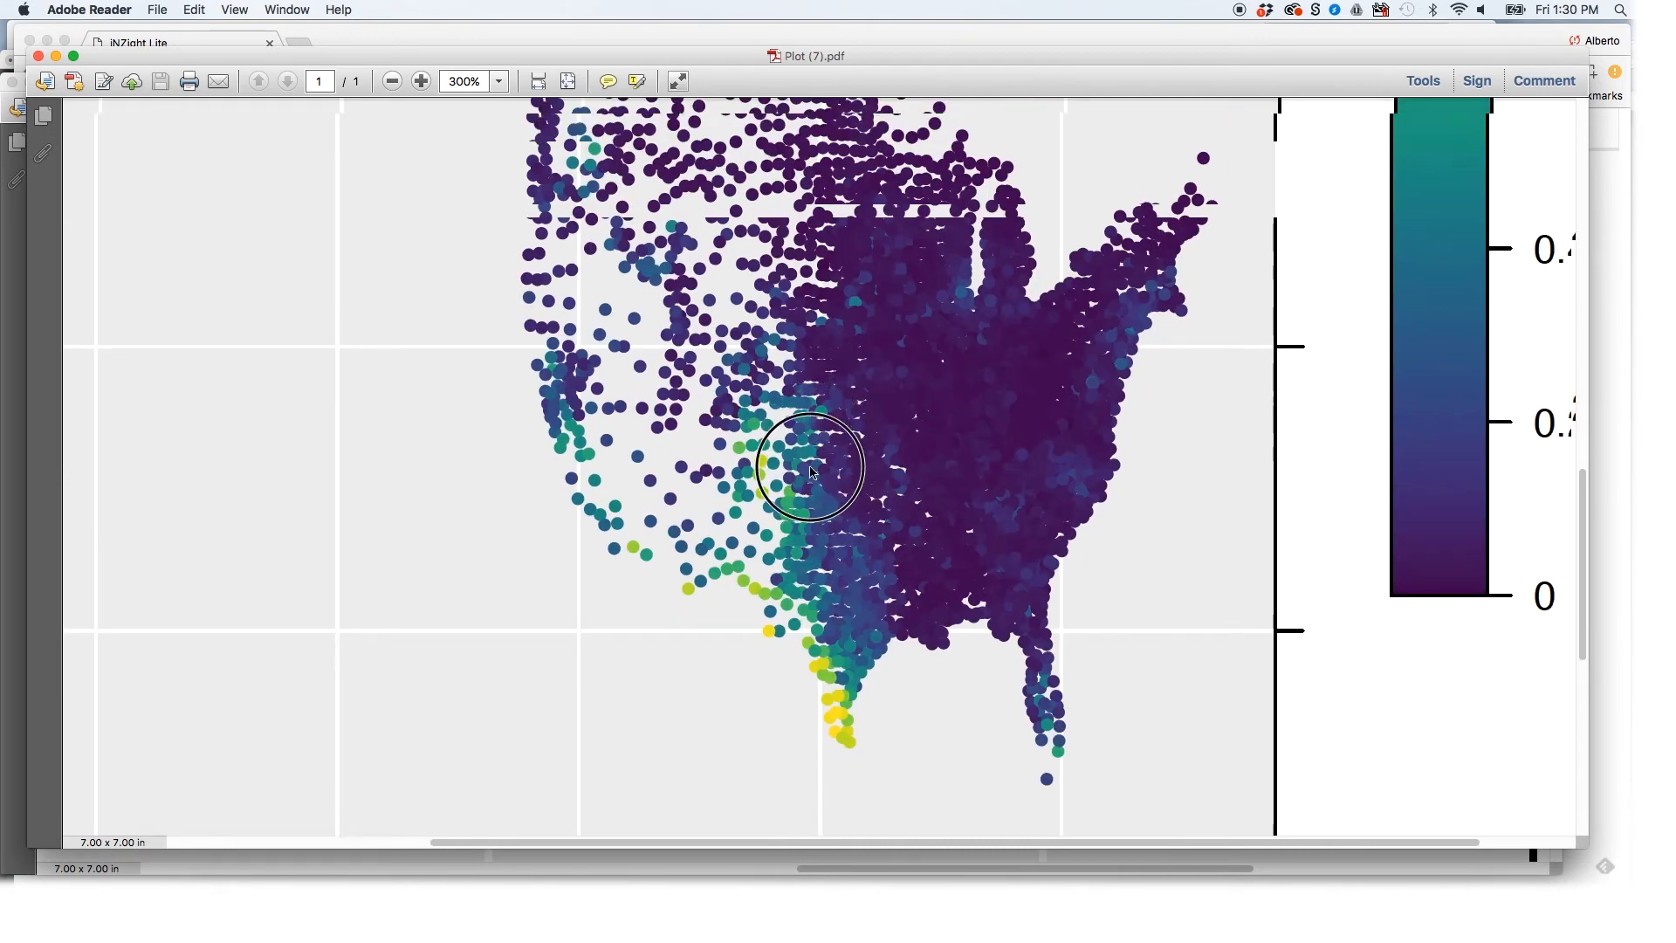
scroll(819, 450, "up", 2)
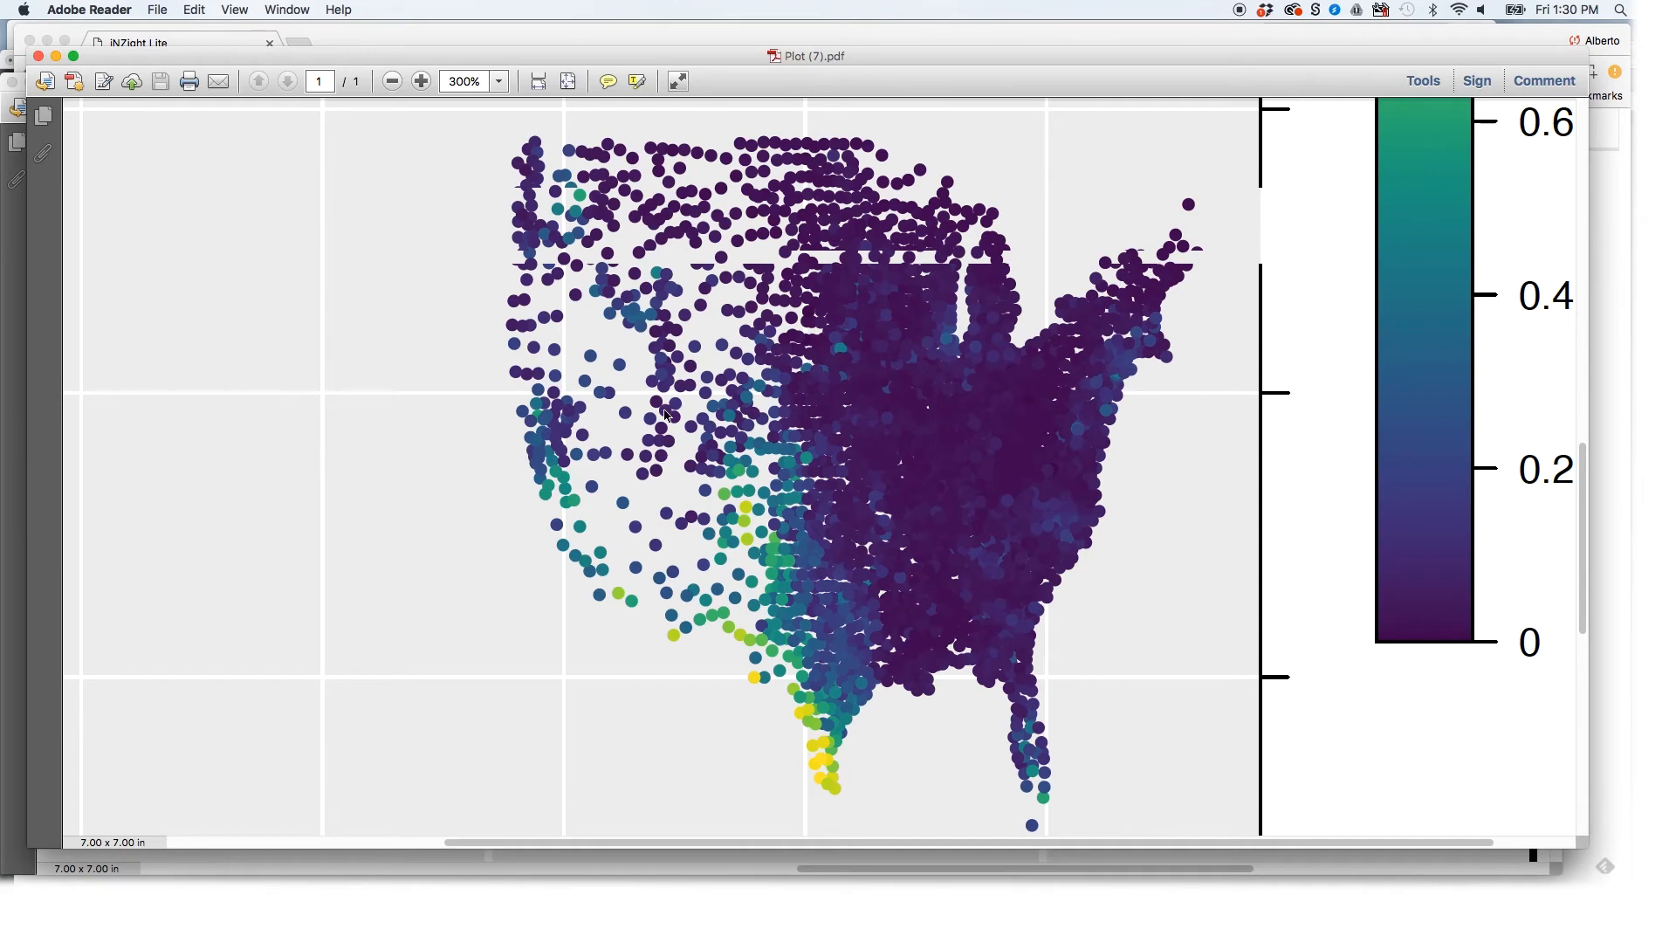
left_click(860, 445)
key("super+minus")
key("super+minus")
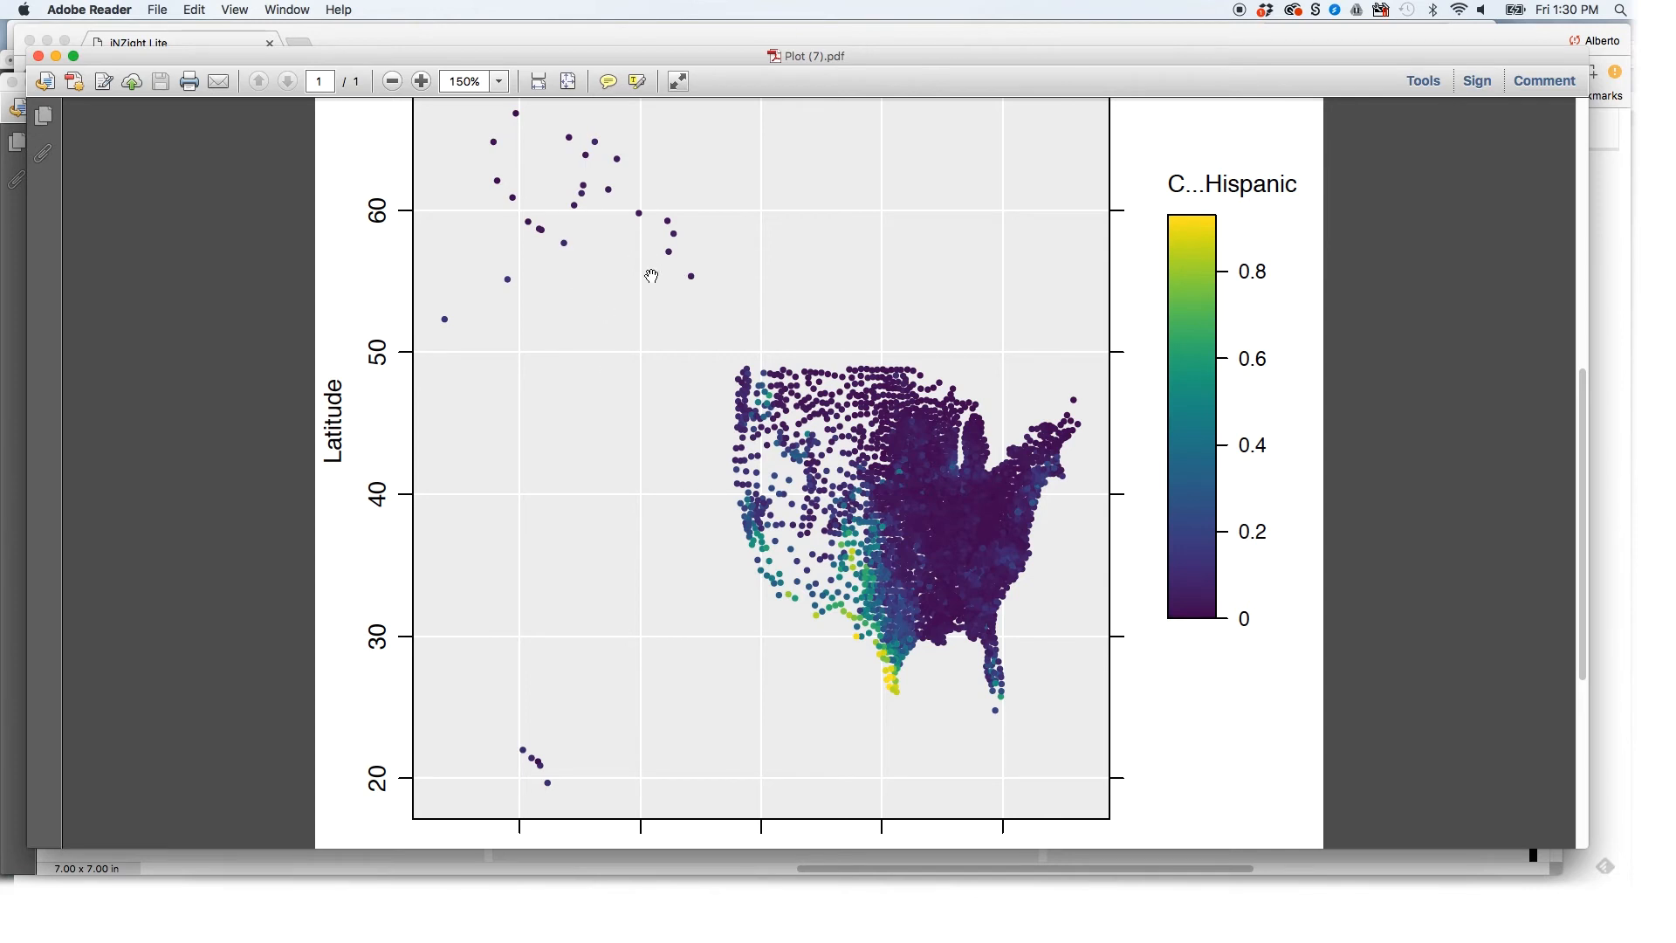
Switch back to iNZight Lite in Chrome and colour the plot's points by the C...Black variable.
left_click(696, 917)
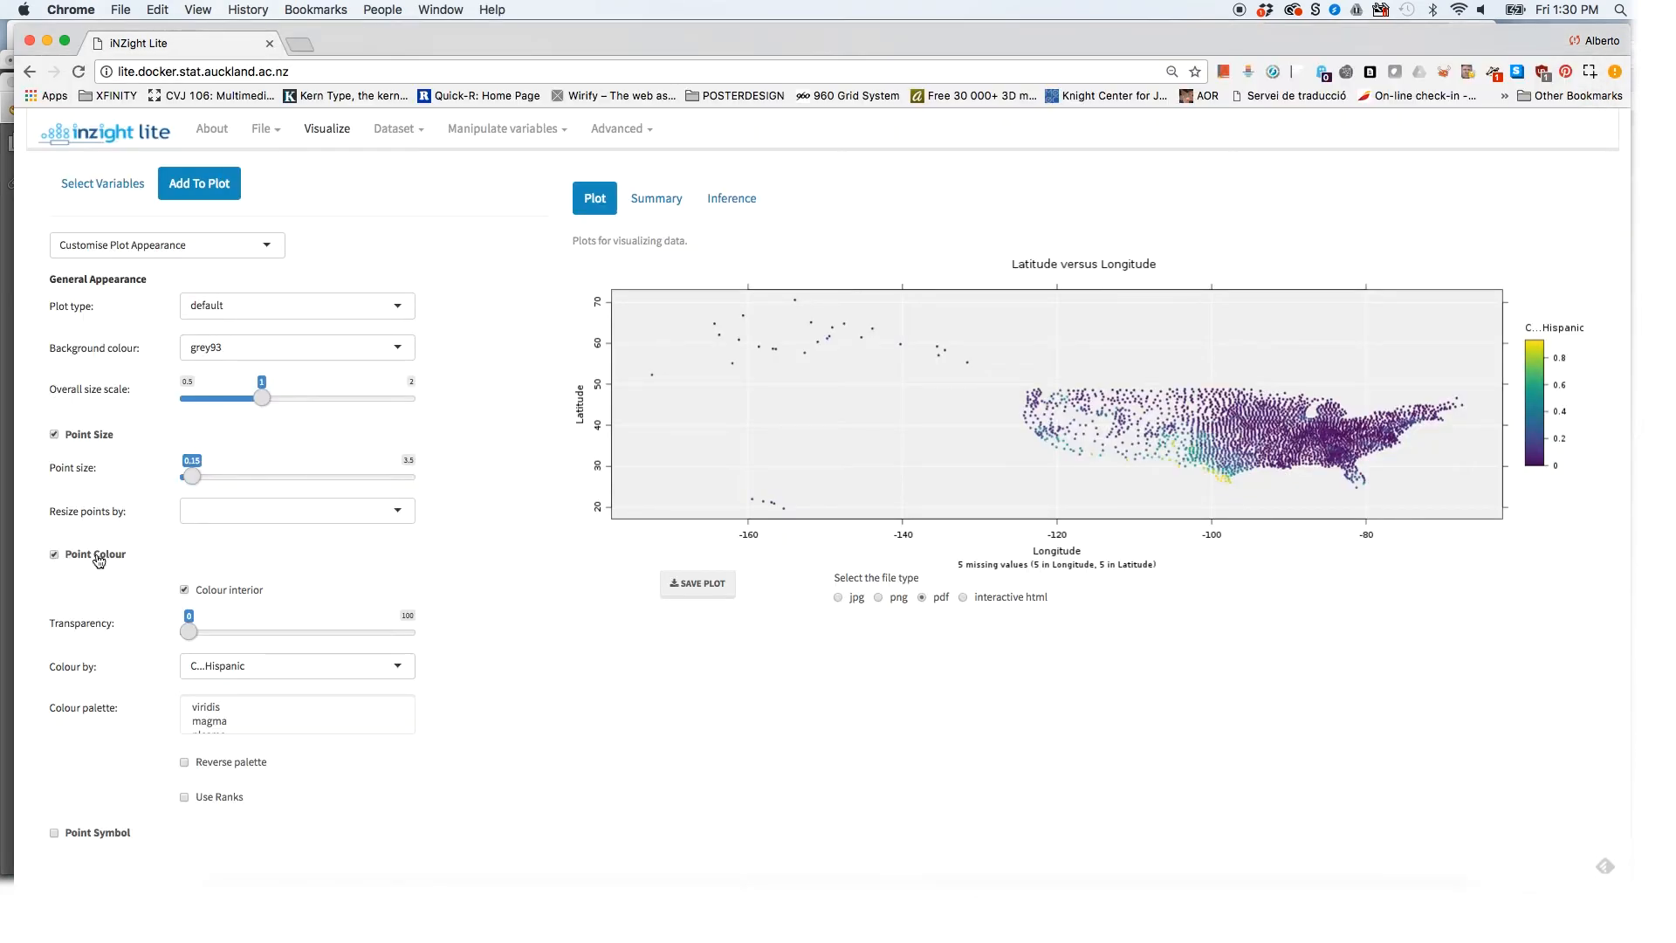
left_click(213, 669)
left_click(228, 778)
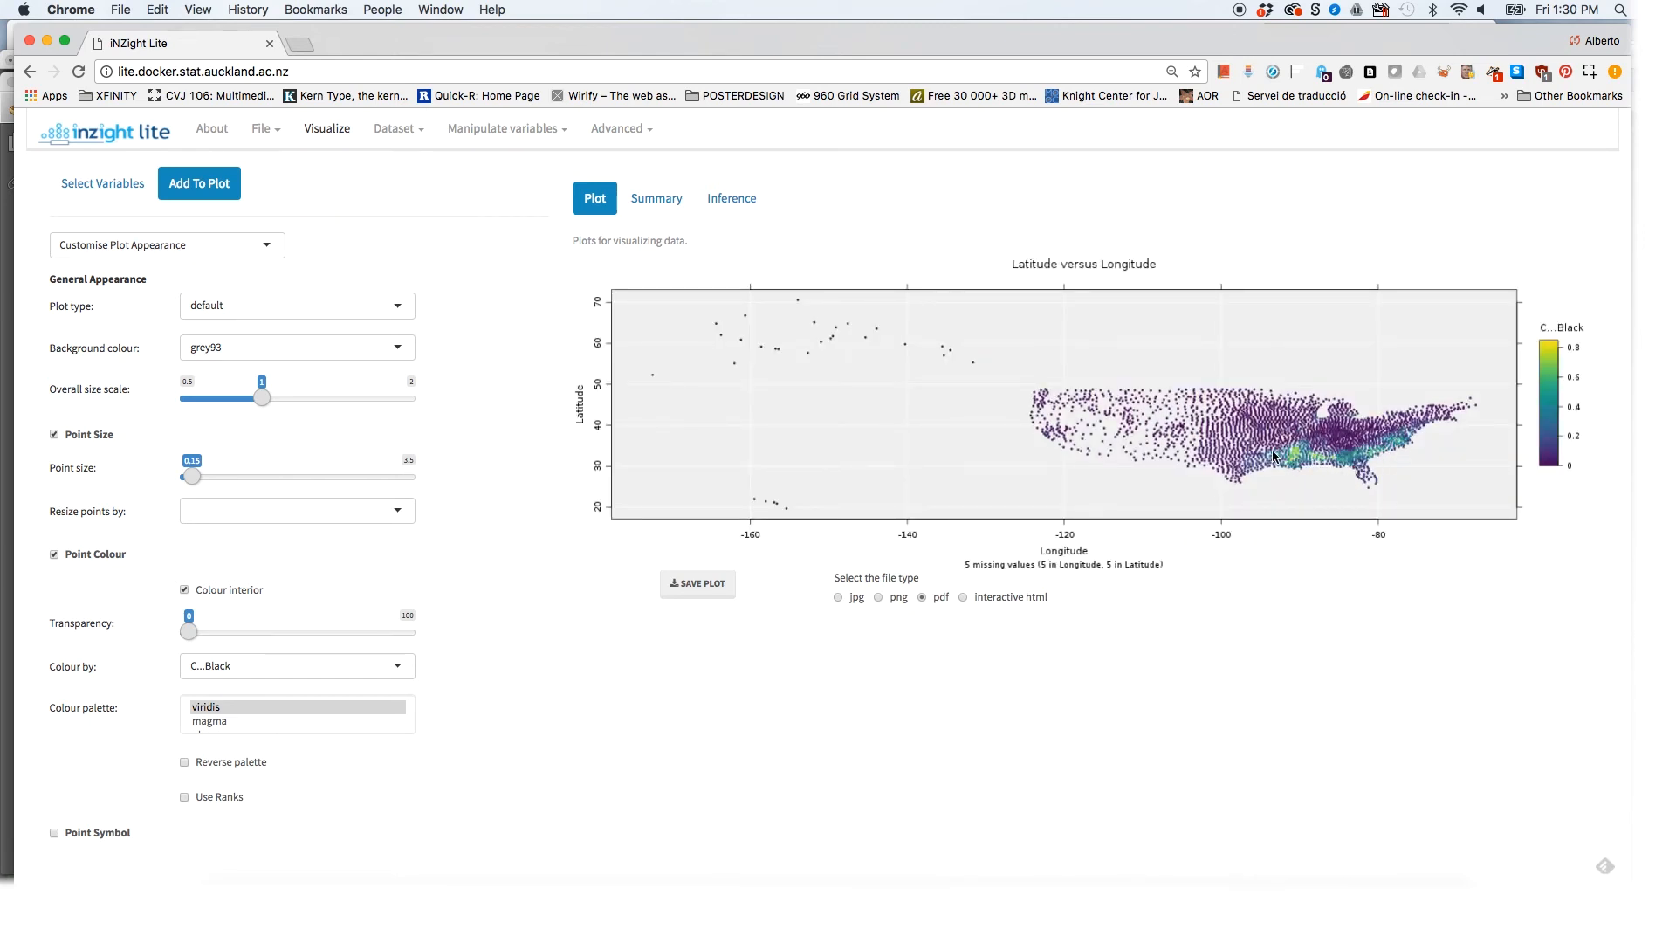
Save the plot coloured by C...Black as a PDF and examine its southeastern United States points close up in Adobe Reader.
left_click(699, 584)
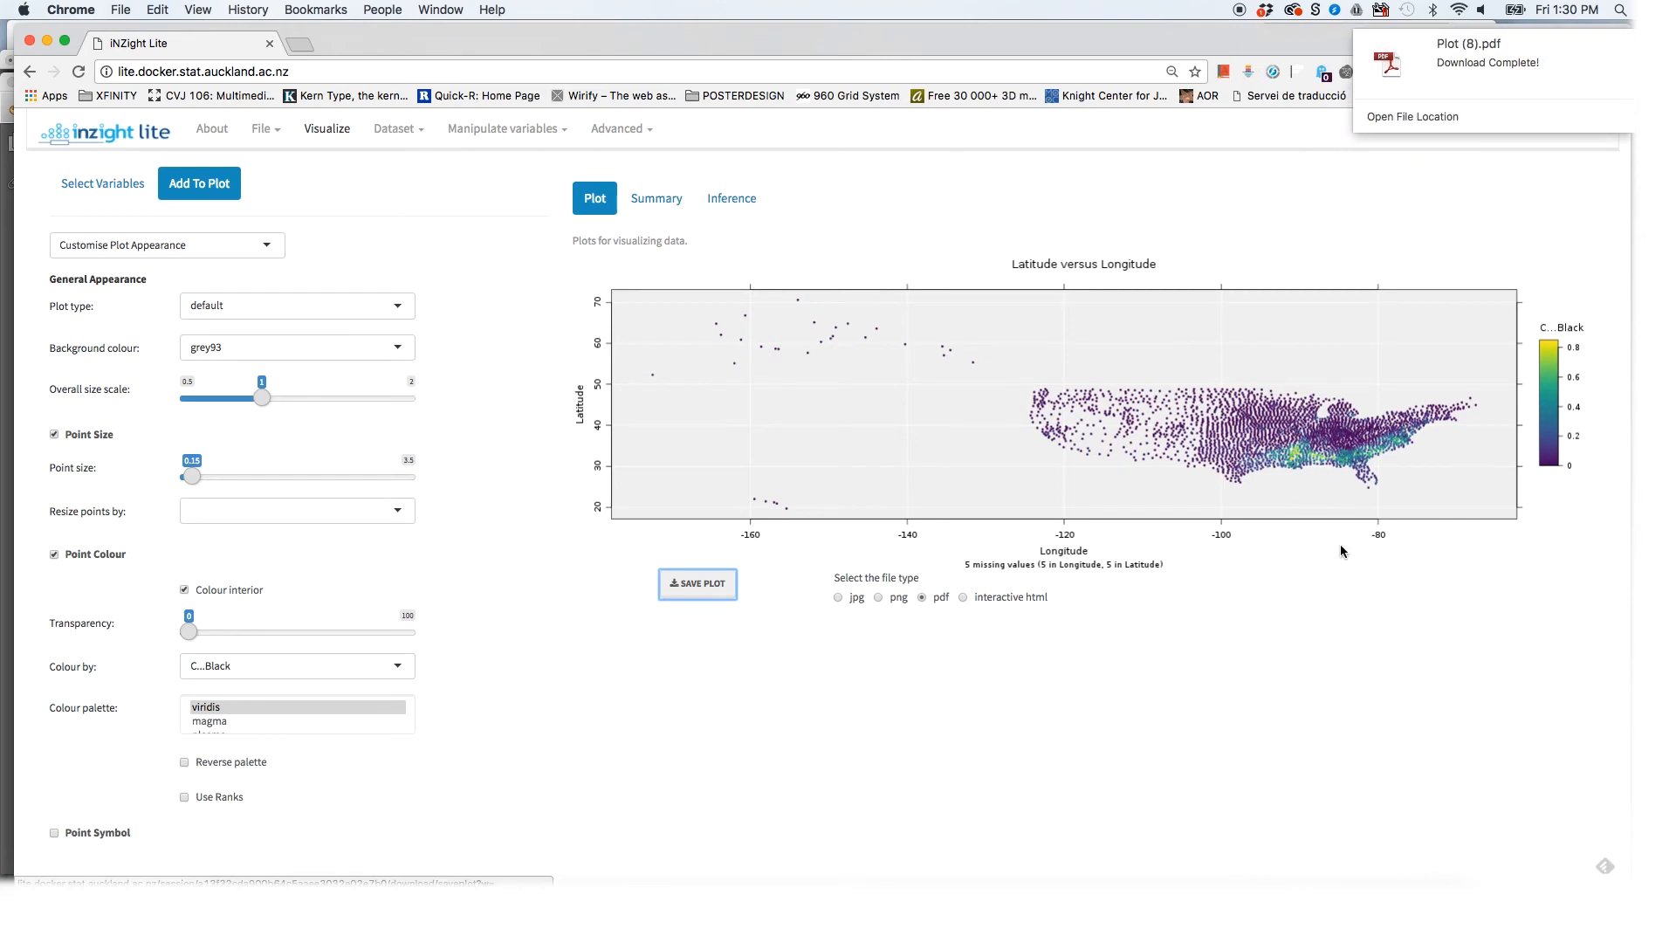
left_click(1408, 904)
left_click(1398, 858)
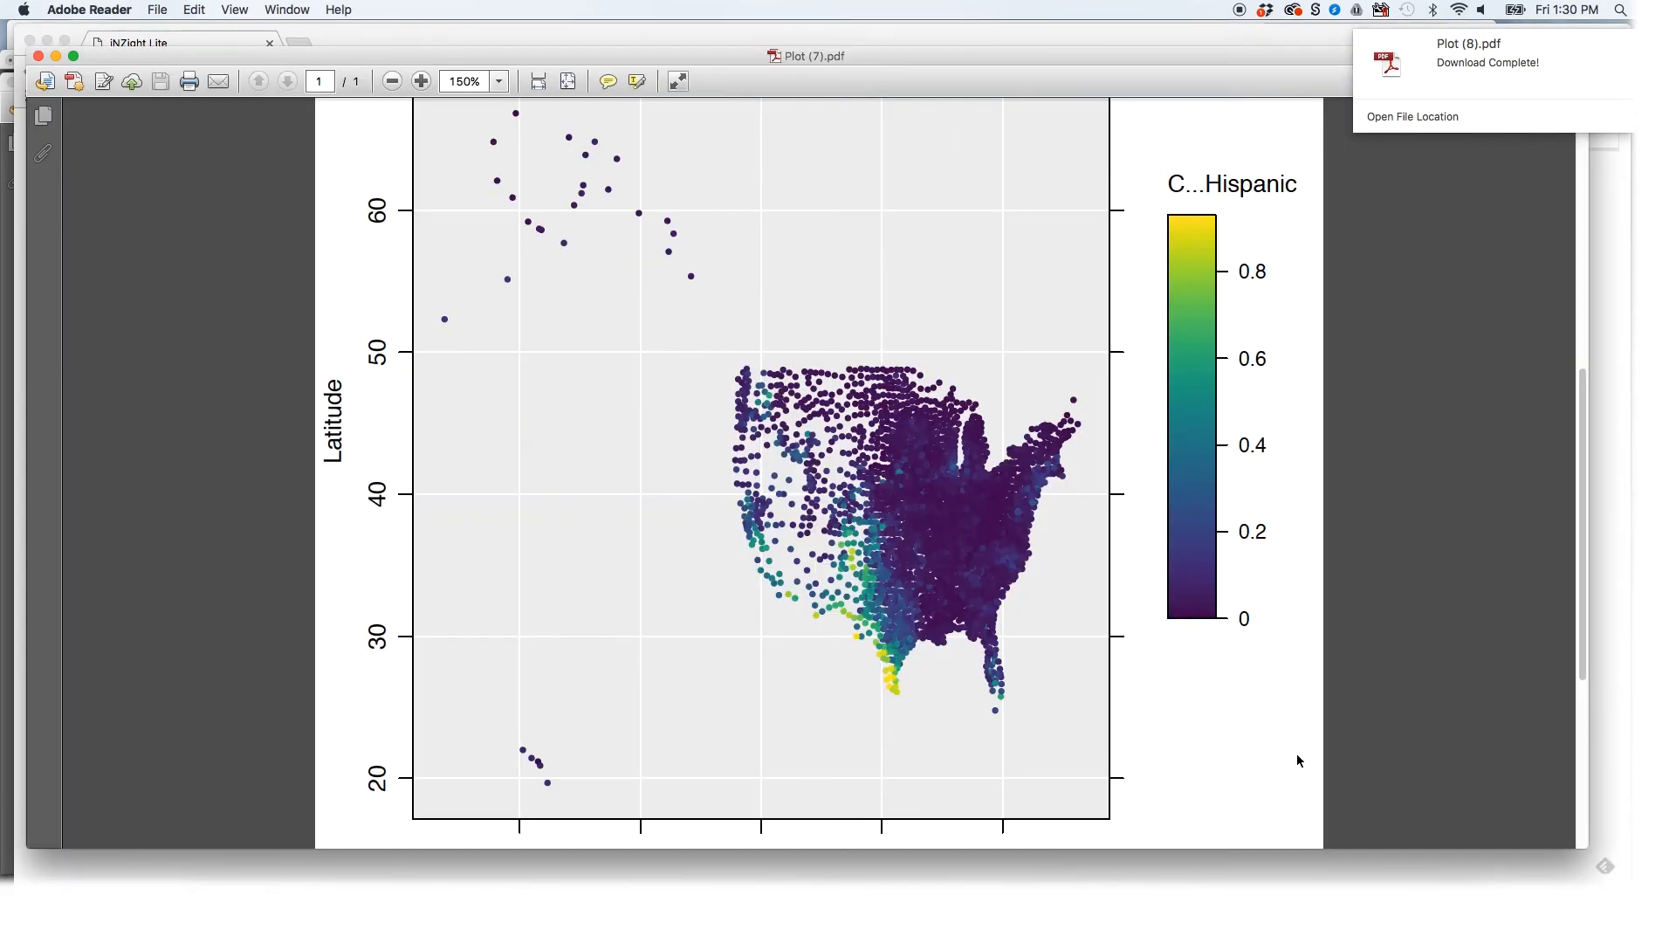
left_click_drag(887, 535, 1056, 700)
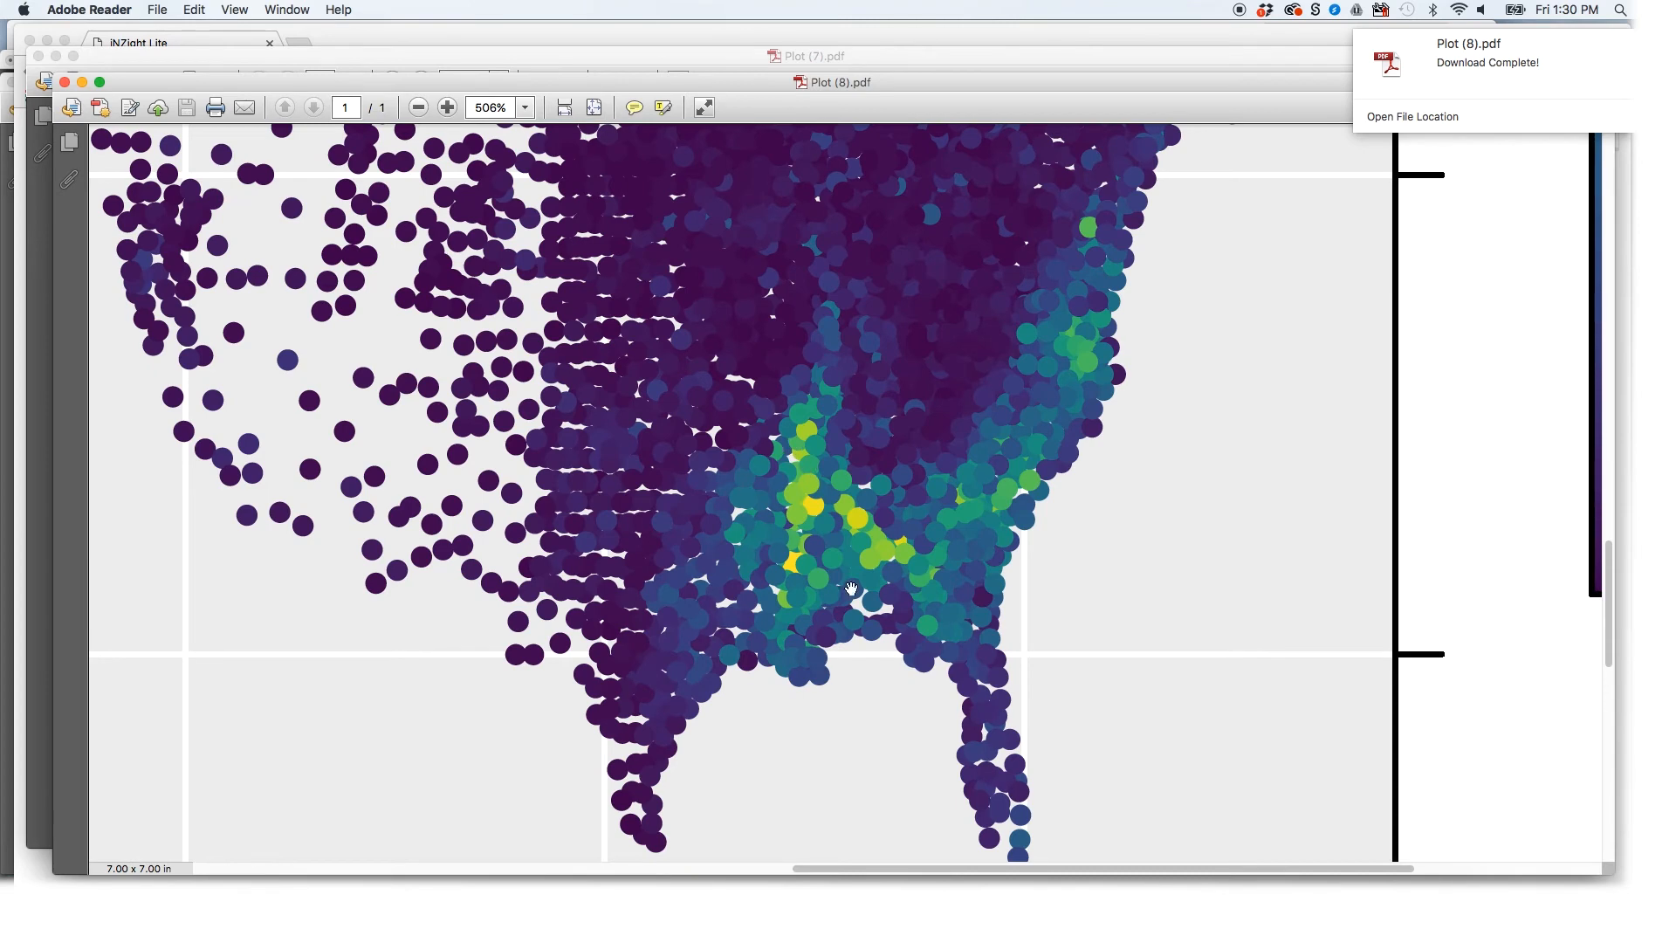
Switch back to iNZight Lite in Chrome and set the point size to 0.1.
left_click(711, 908)
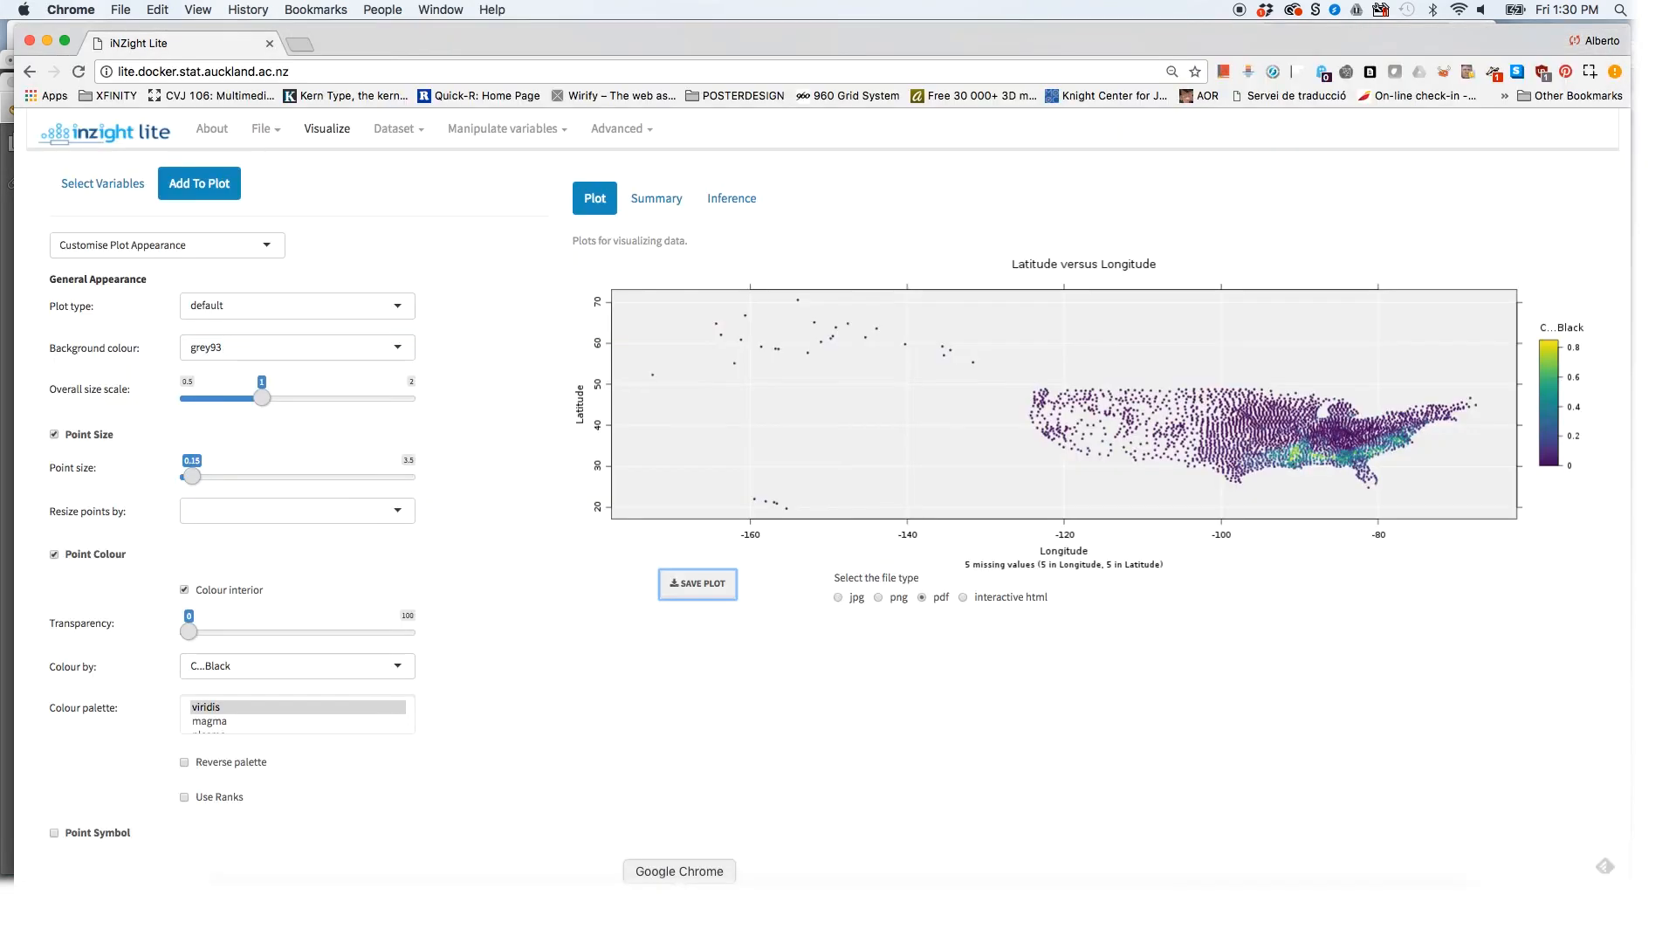
left_click_drag(193, 480, 188, 478)
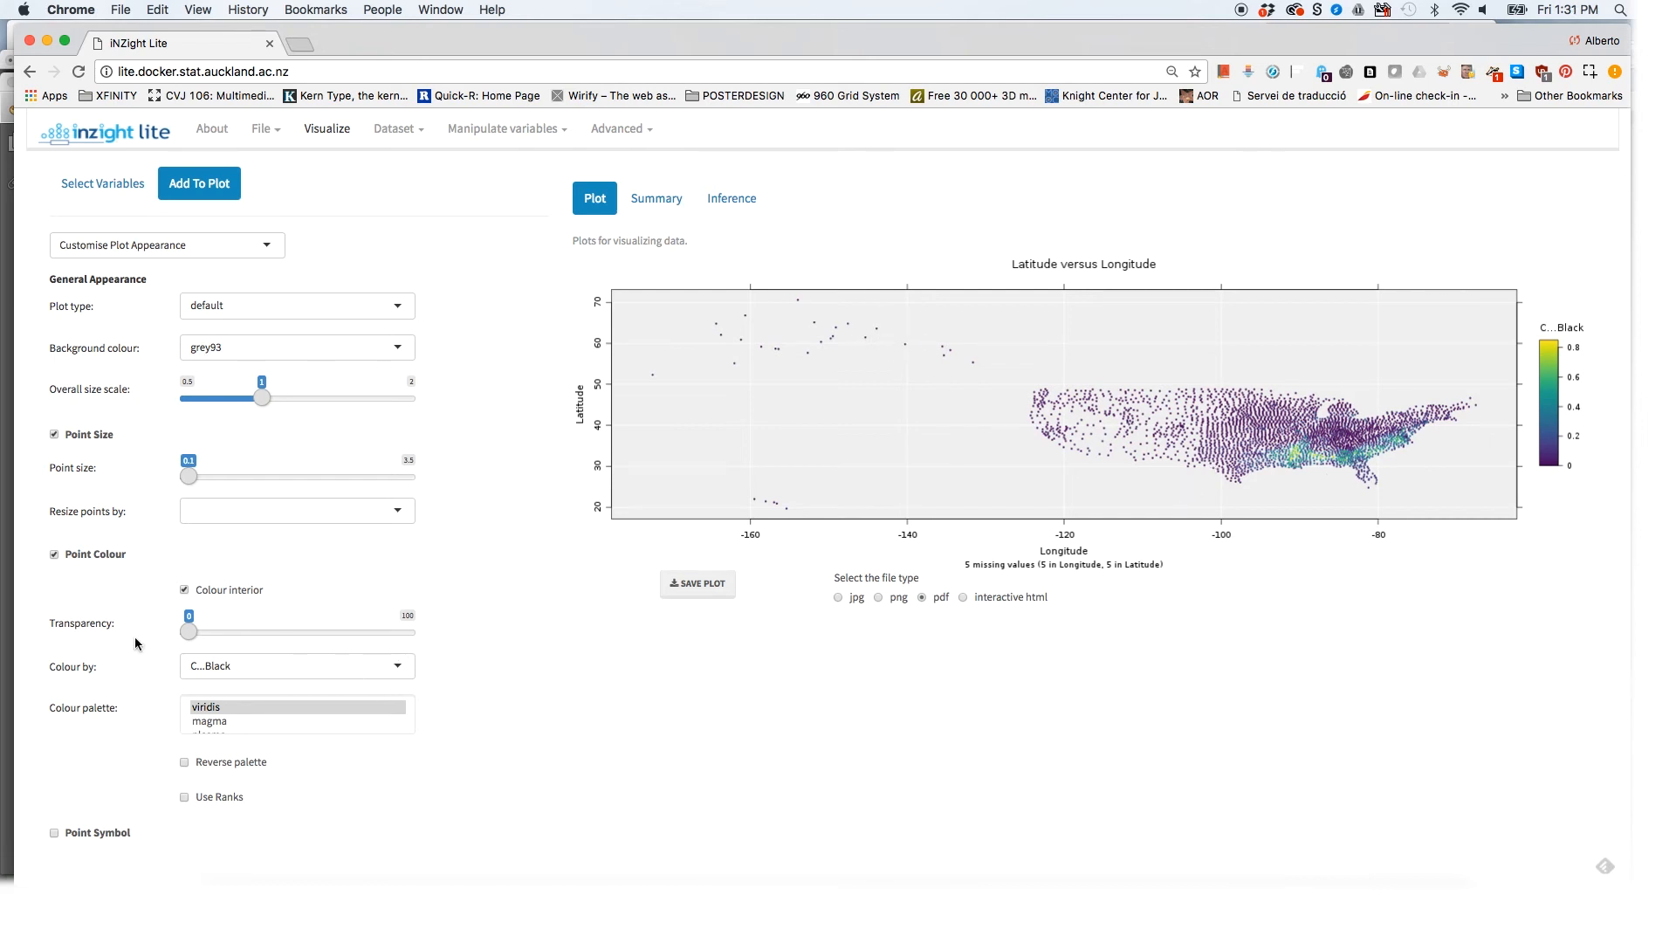
Try the magma, plasma, inferno, rainbow (hcl), blue, green and red colour palettes on the plot one after another.
left_click(65, 709)
left_click_drag(66, 710, 119, 709)
left_click(217, 708)
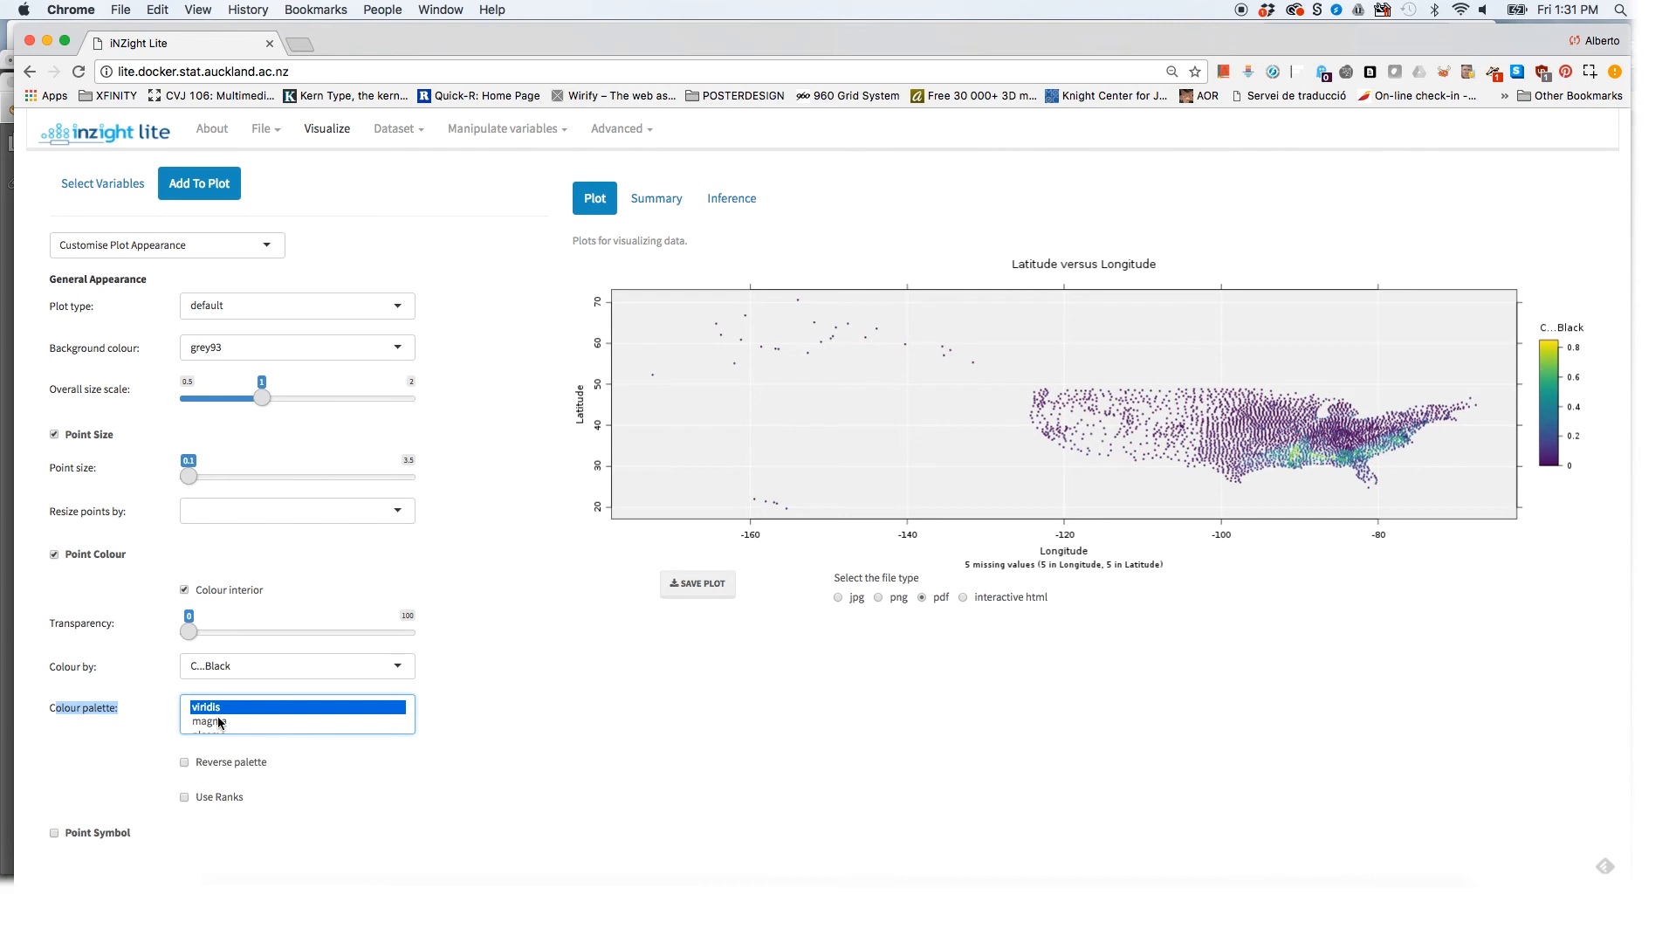
left_click(217, 721)
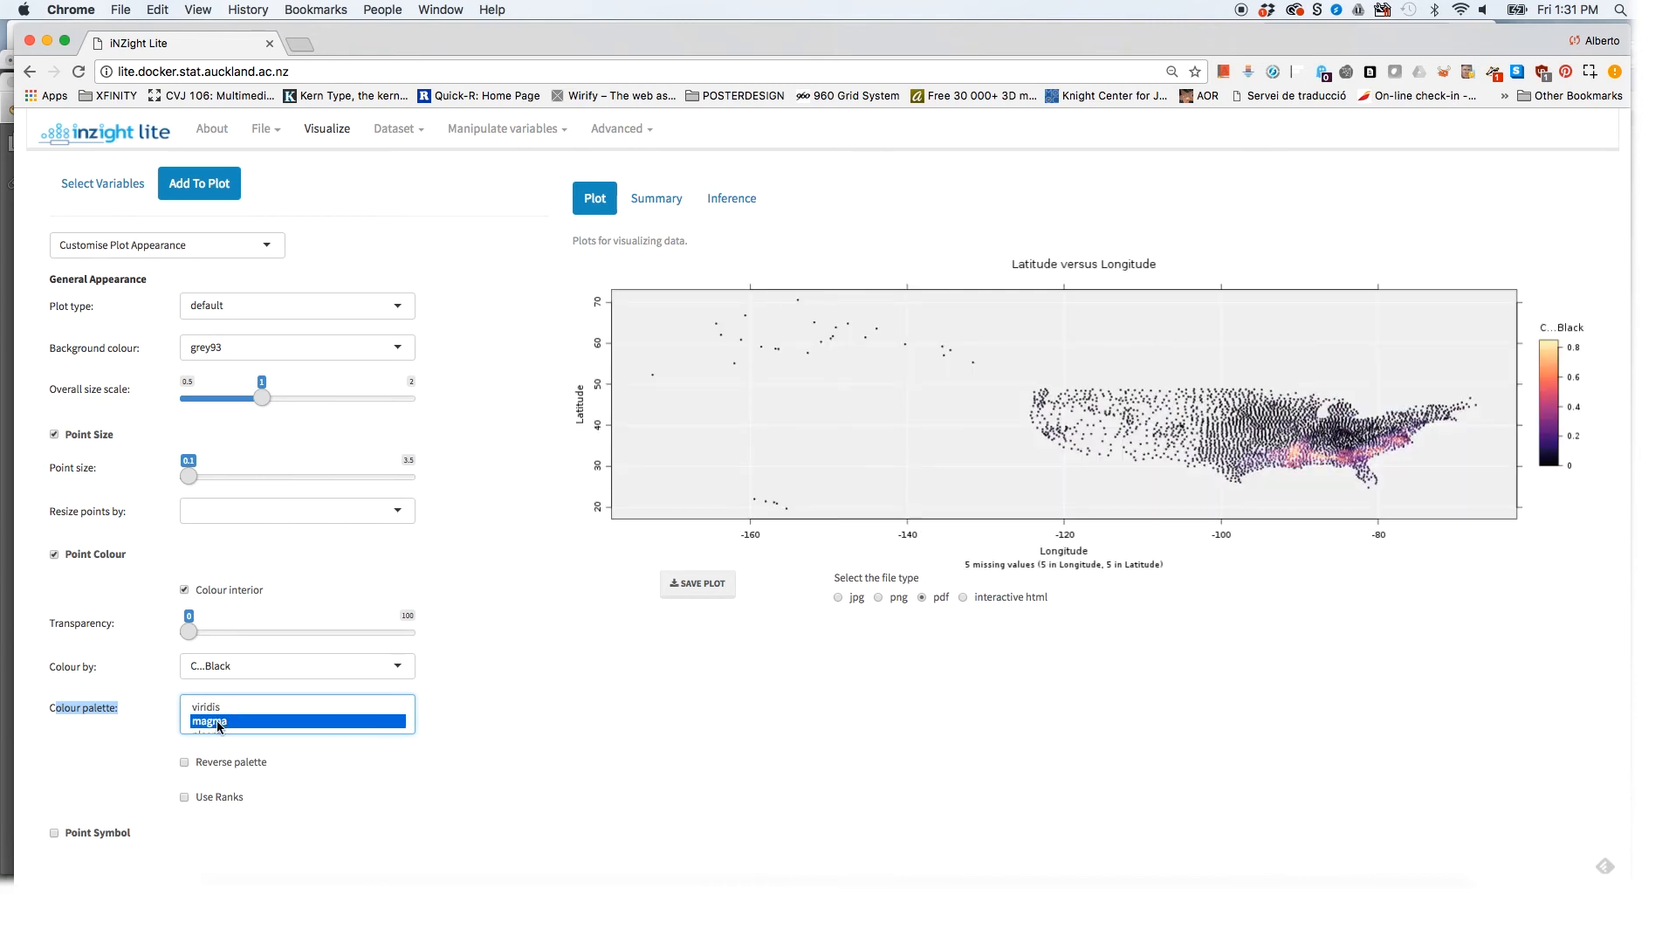
key("Down")
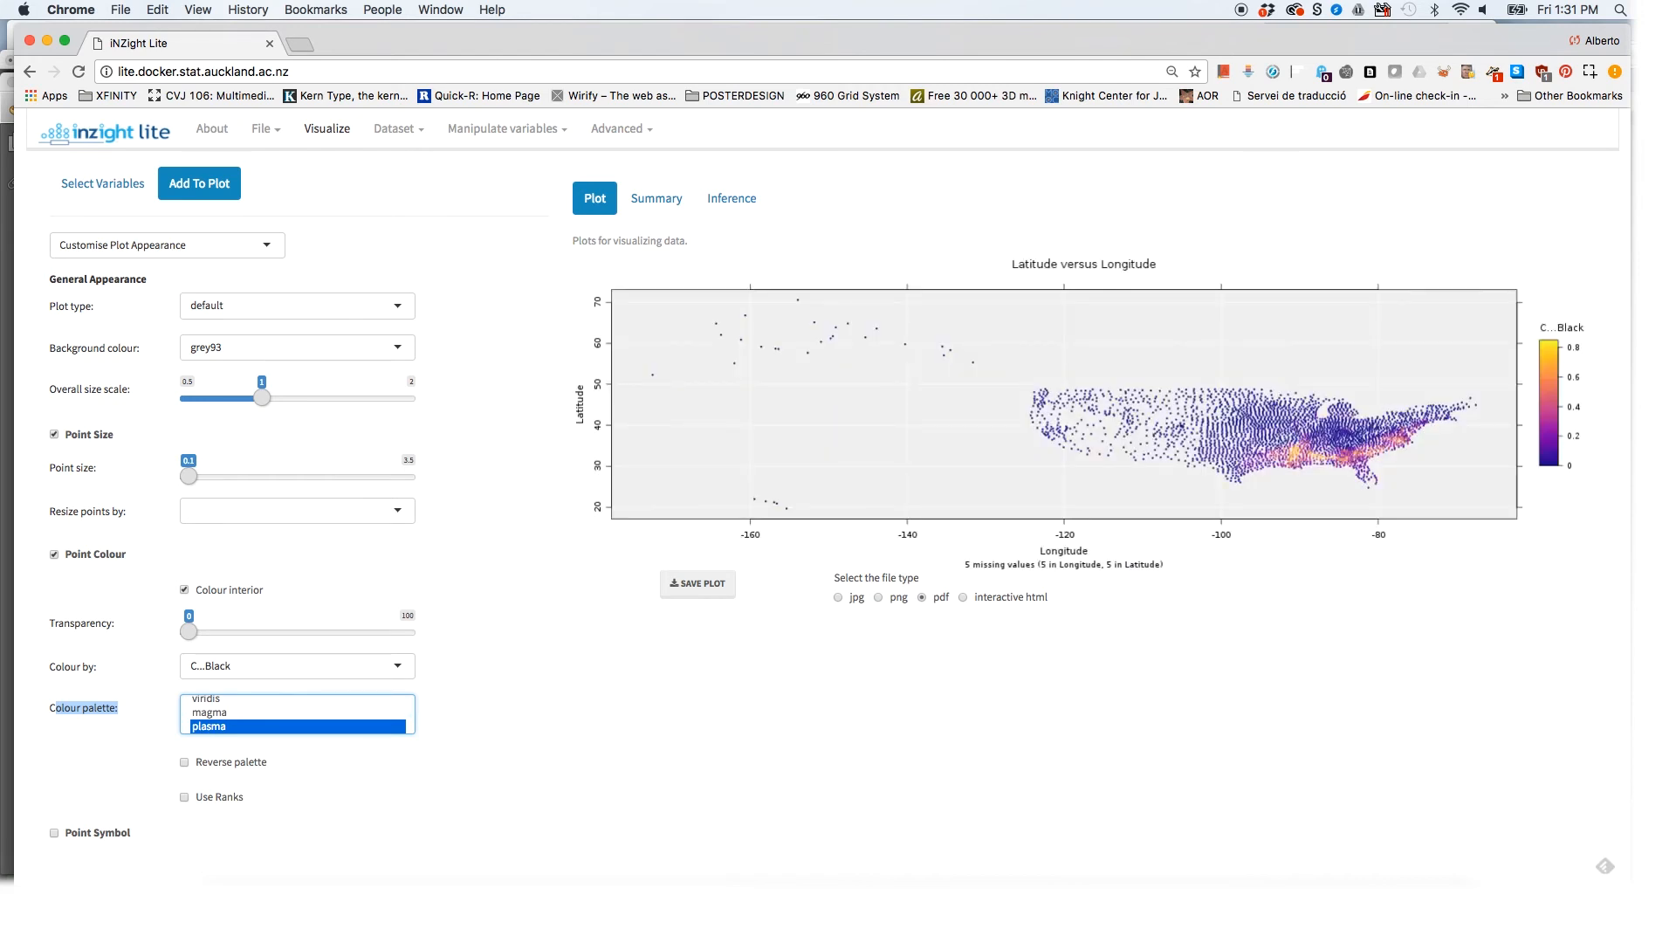
key("Down")
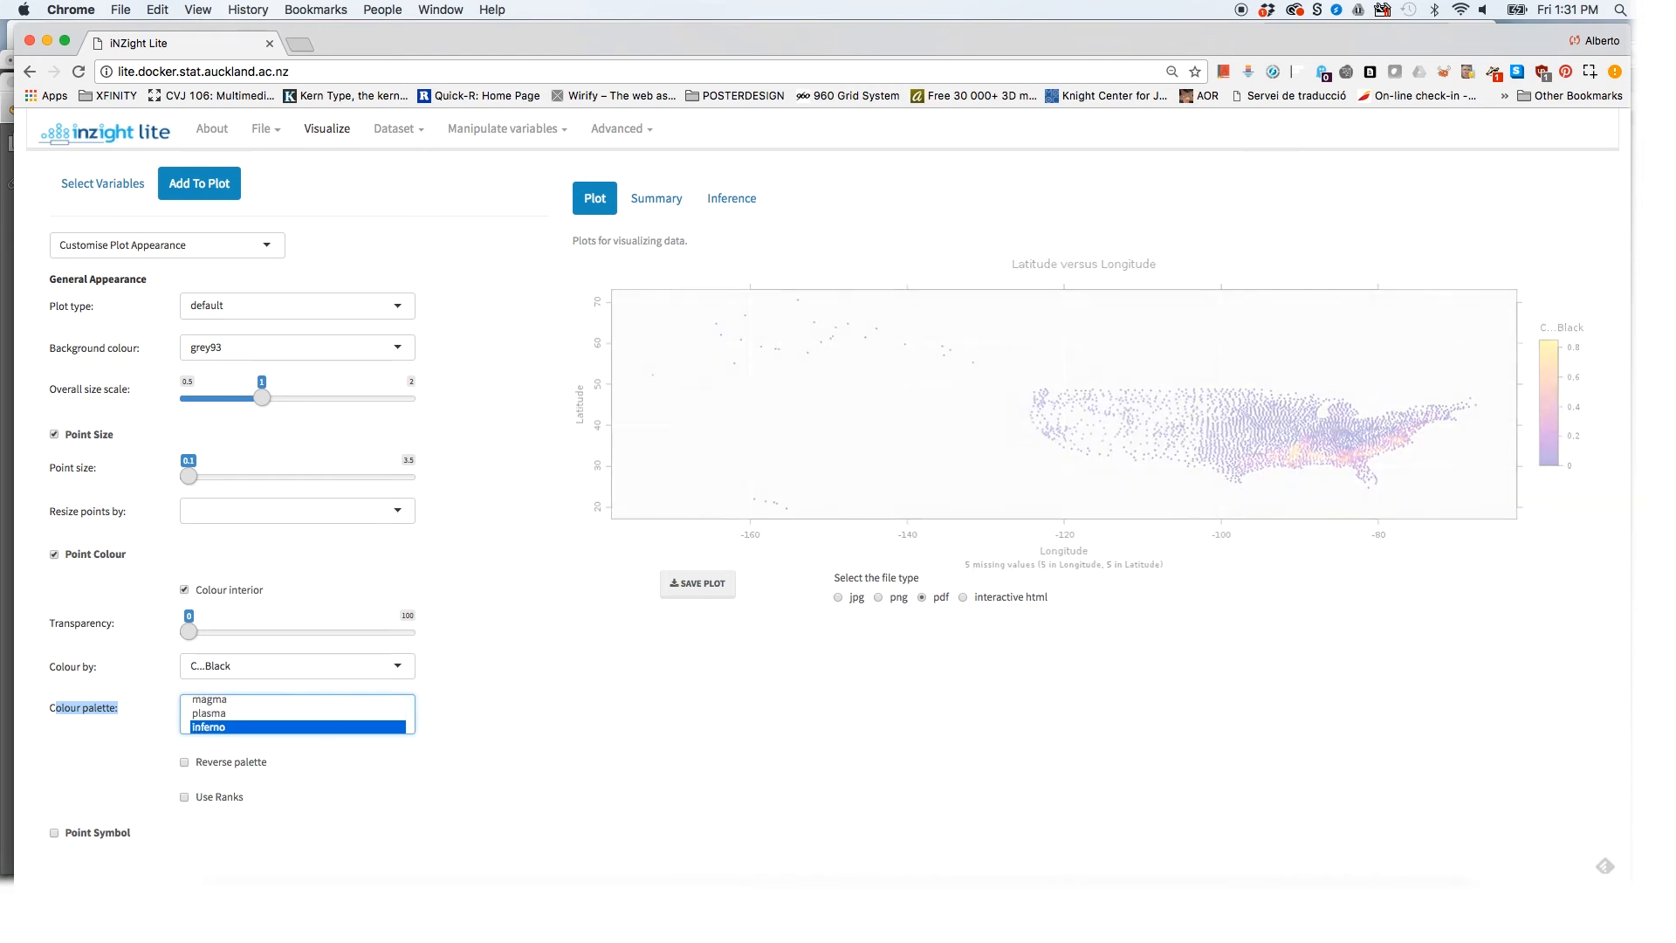
key("Down")
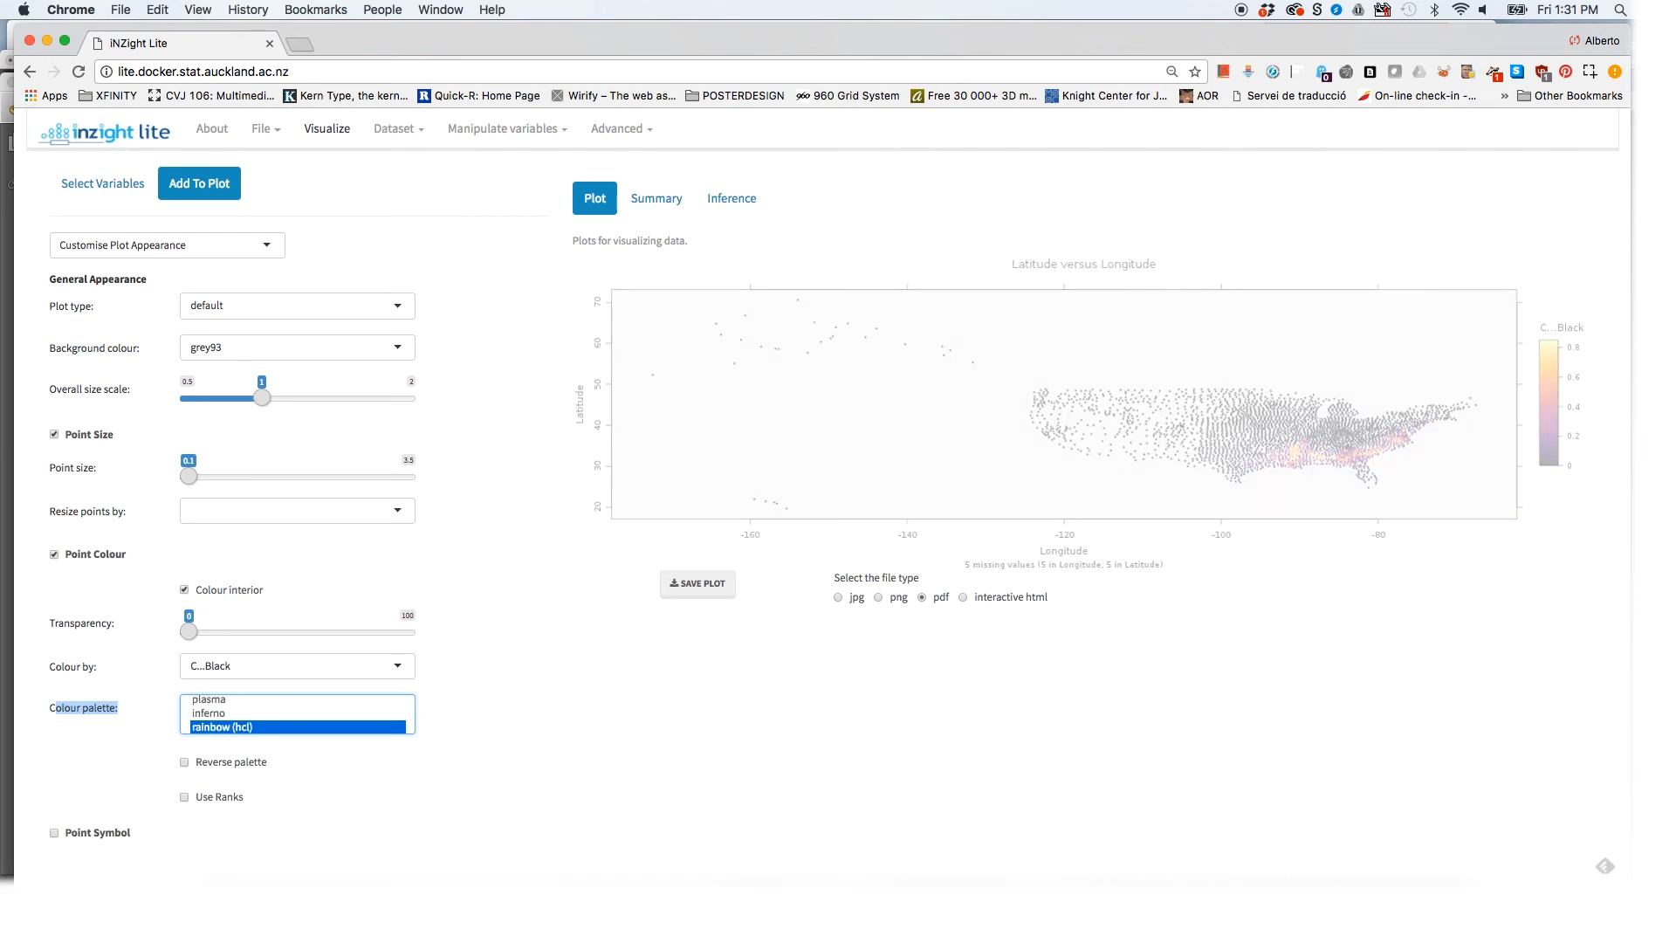
key("Down")
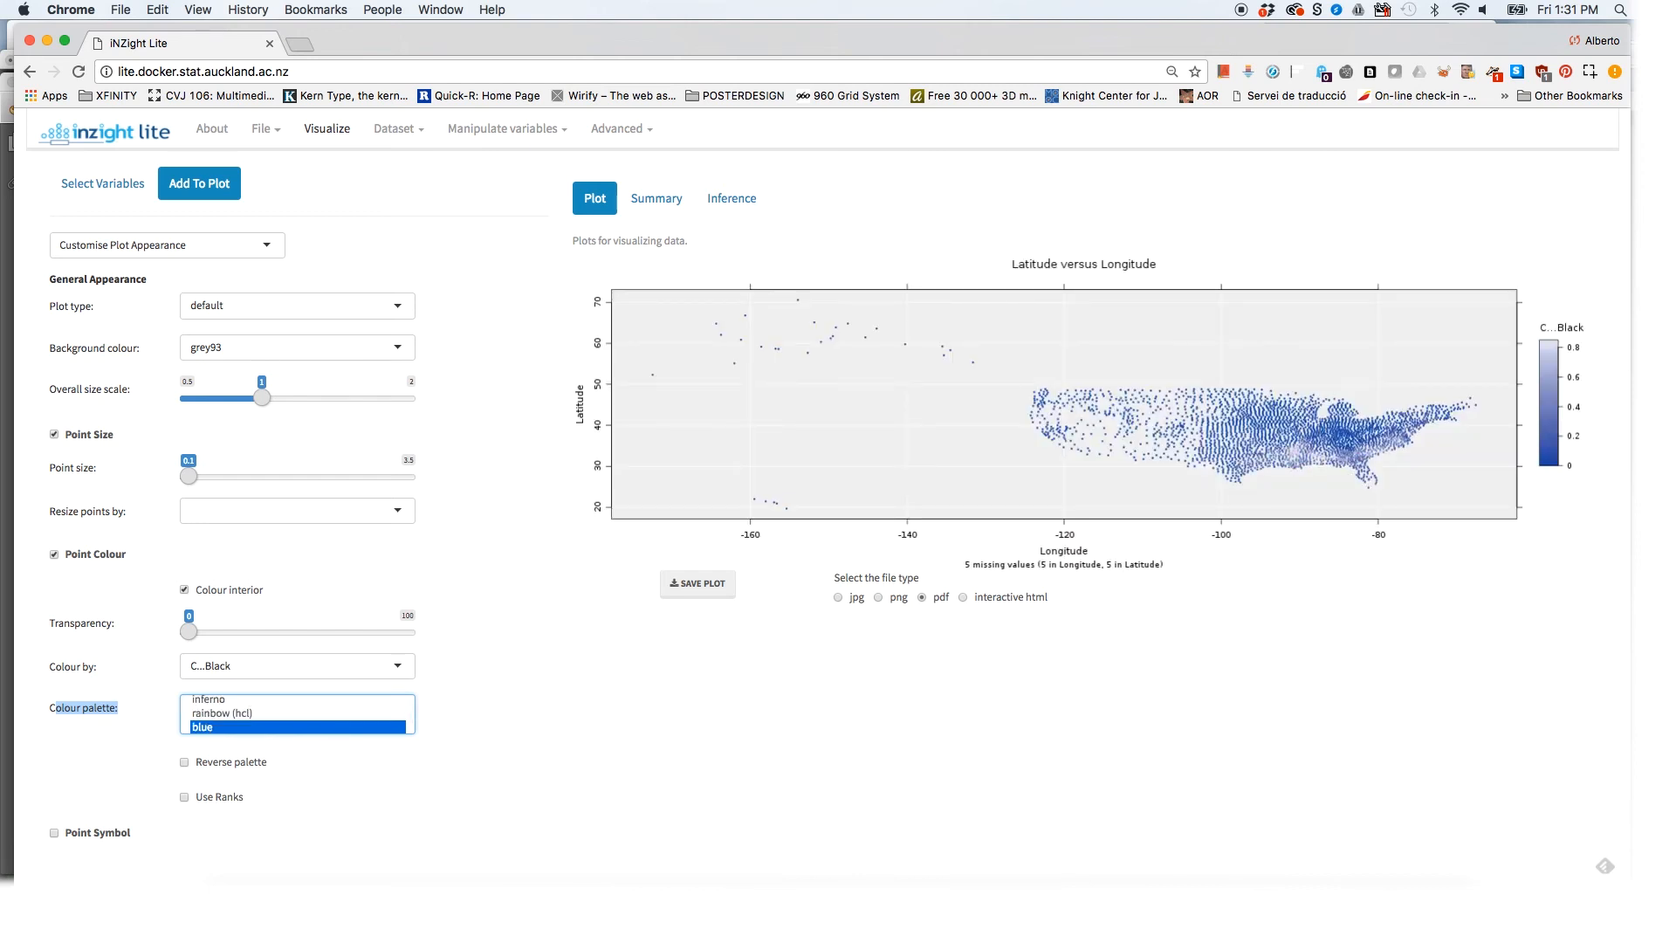
key("Down")
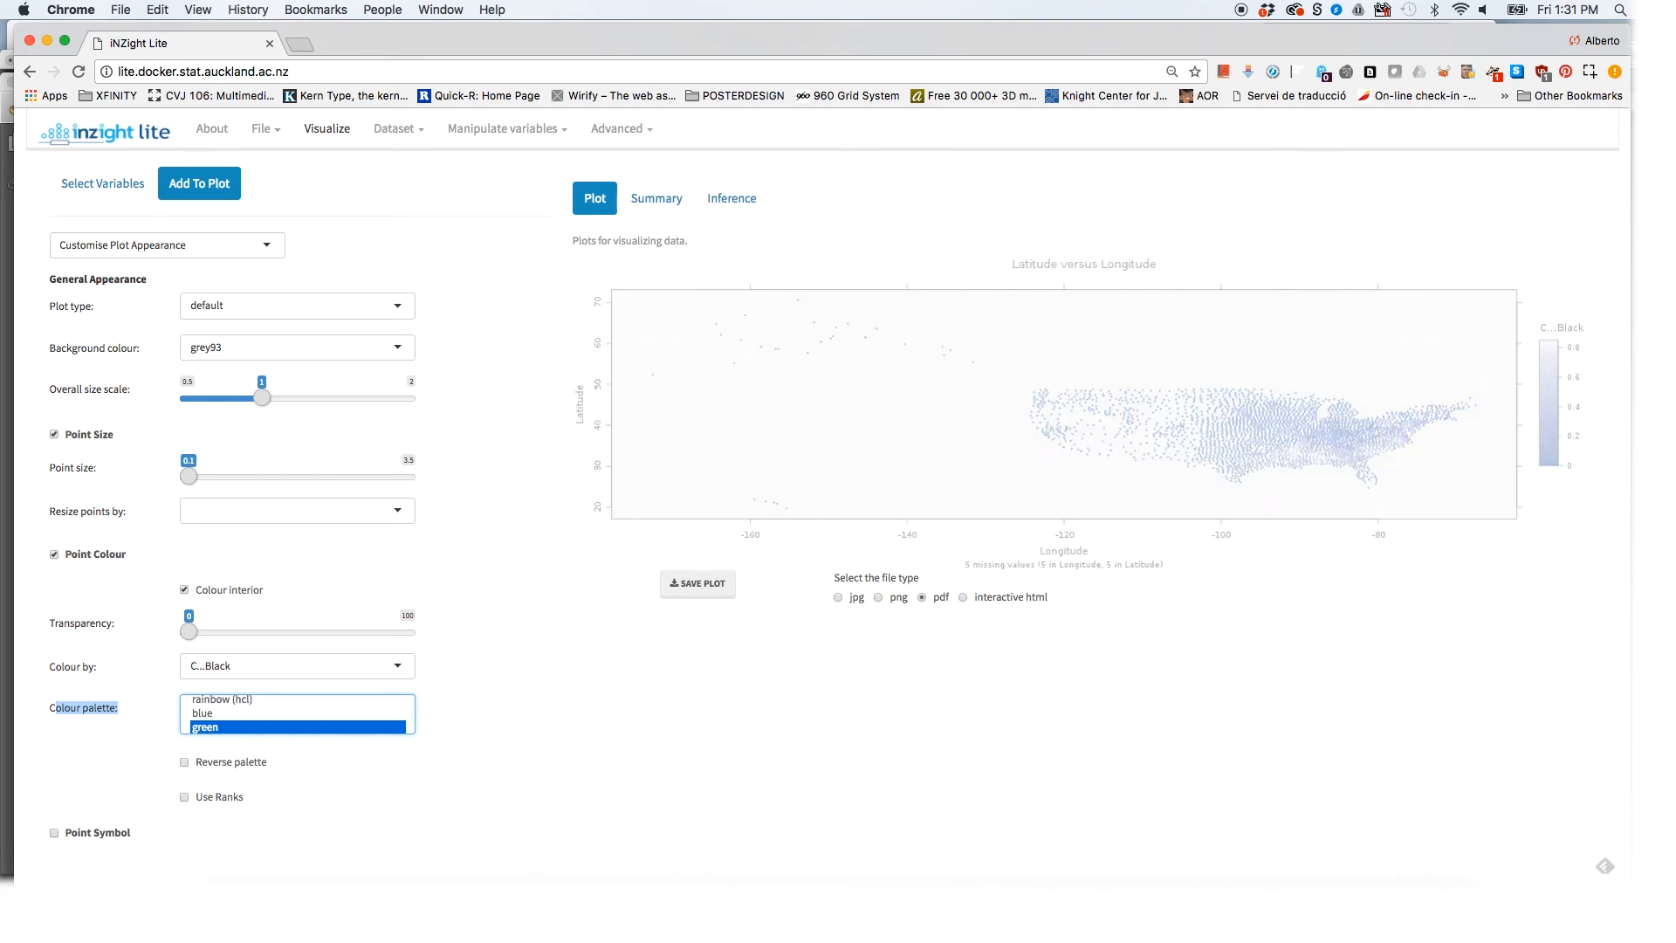
key("Down")
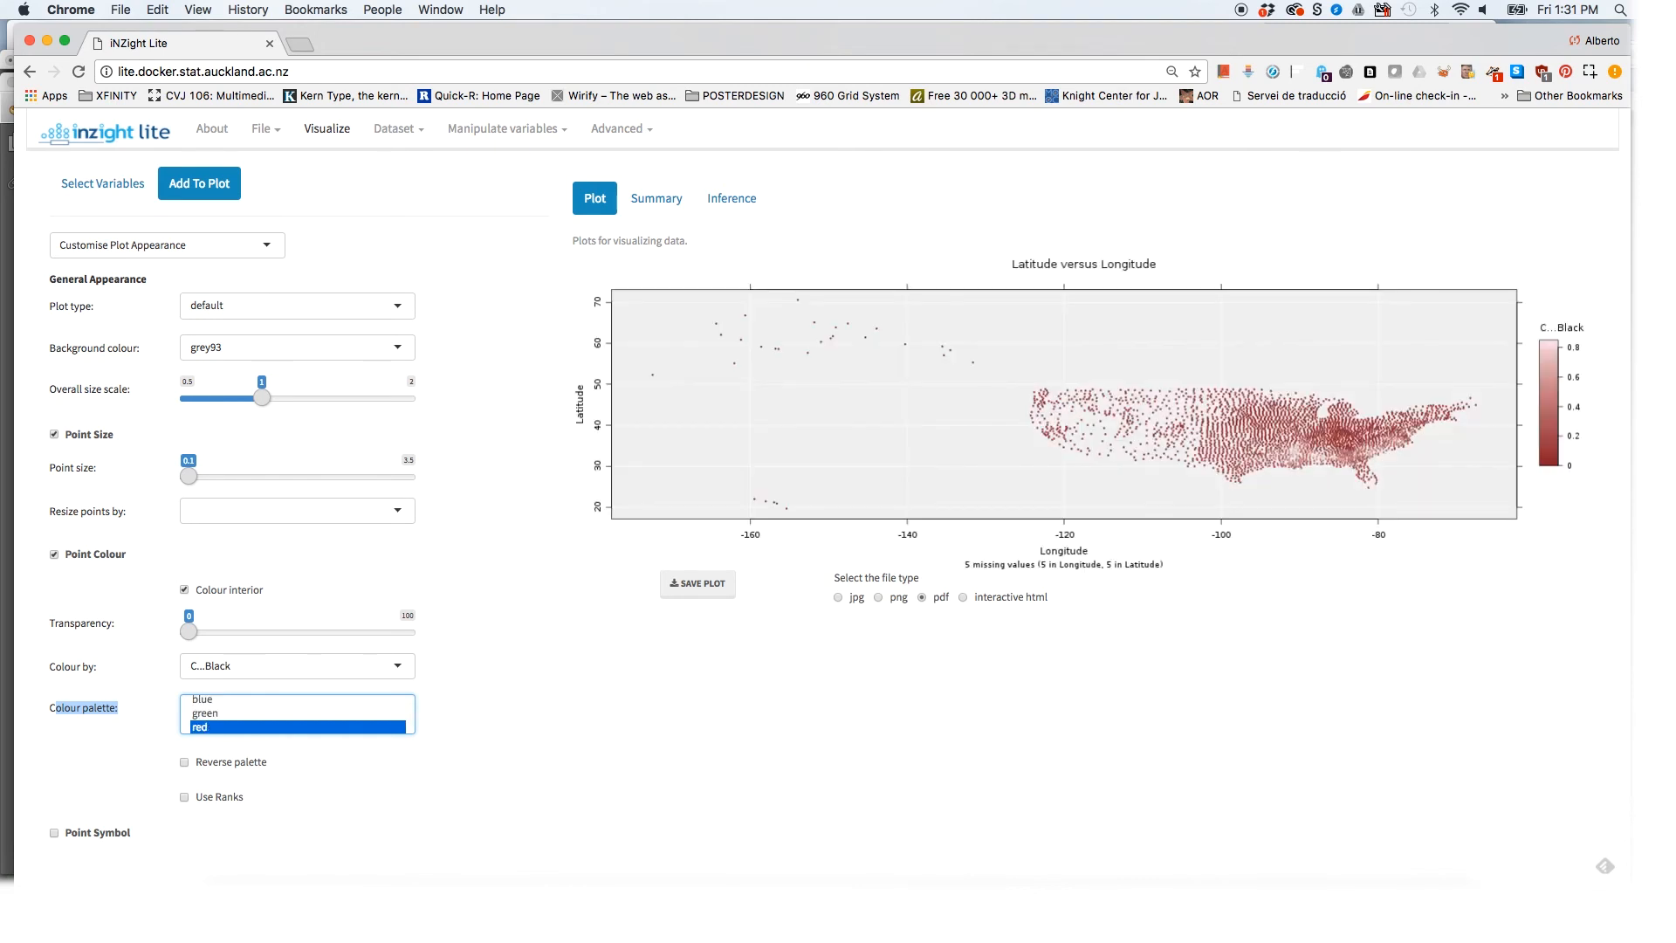
Set the plot's colour palette back to viridis.
key("Up")
key("Up")
key("Up")
key("Up")
key("Up")
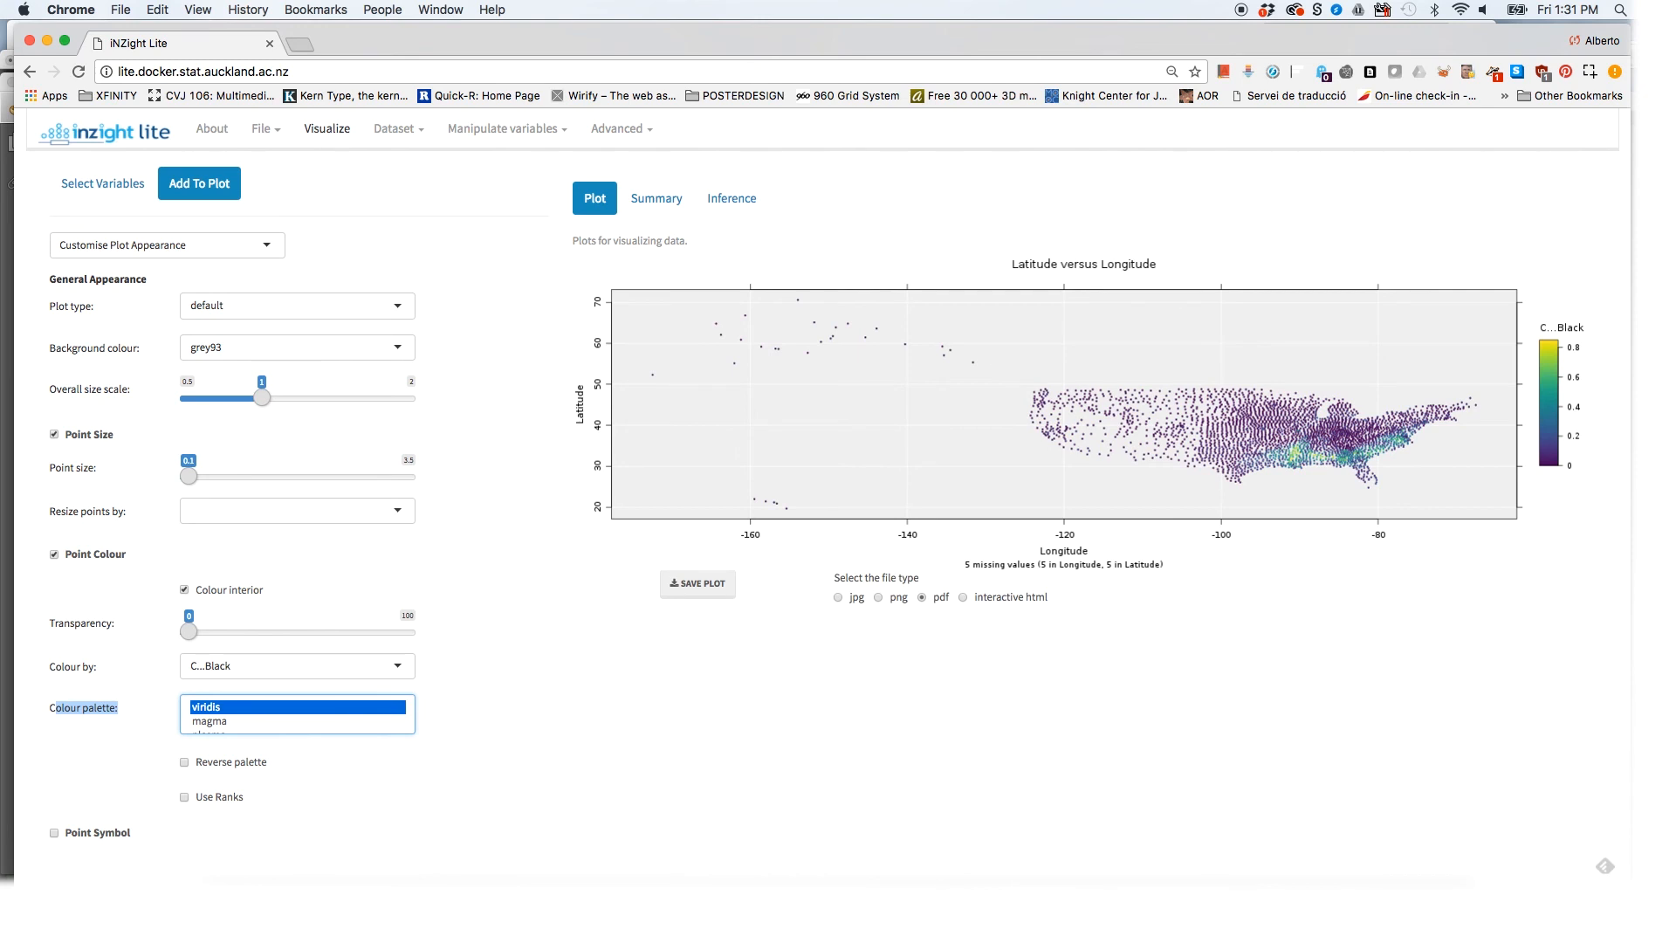
left_click(537, 779)
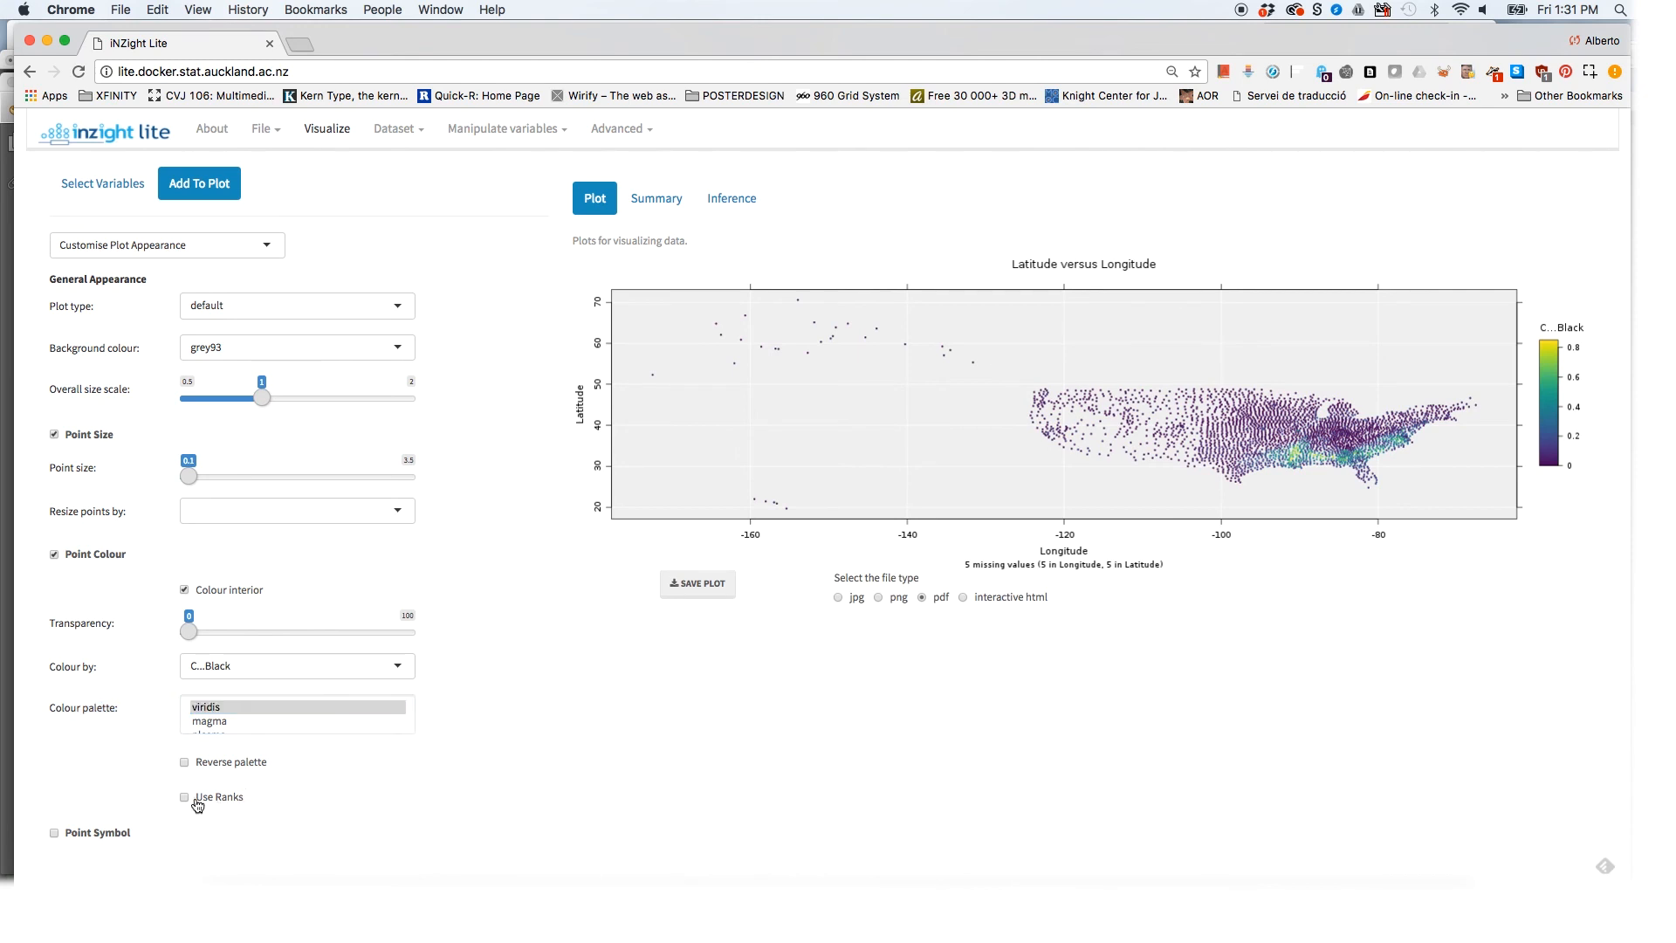
Turn Use Ranks on and off again for the point colours, and enable Reverse palette.
left_click_drag(243, 797, 179, 794)
left_click(185, 797)
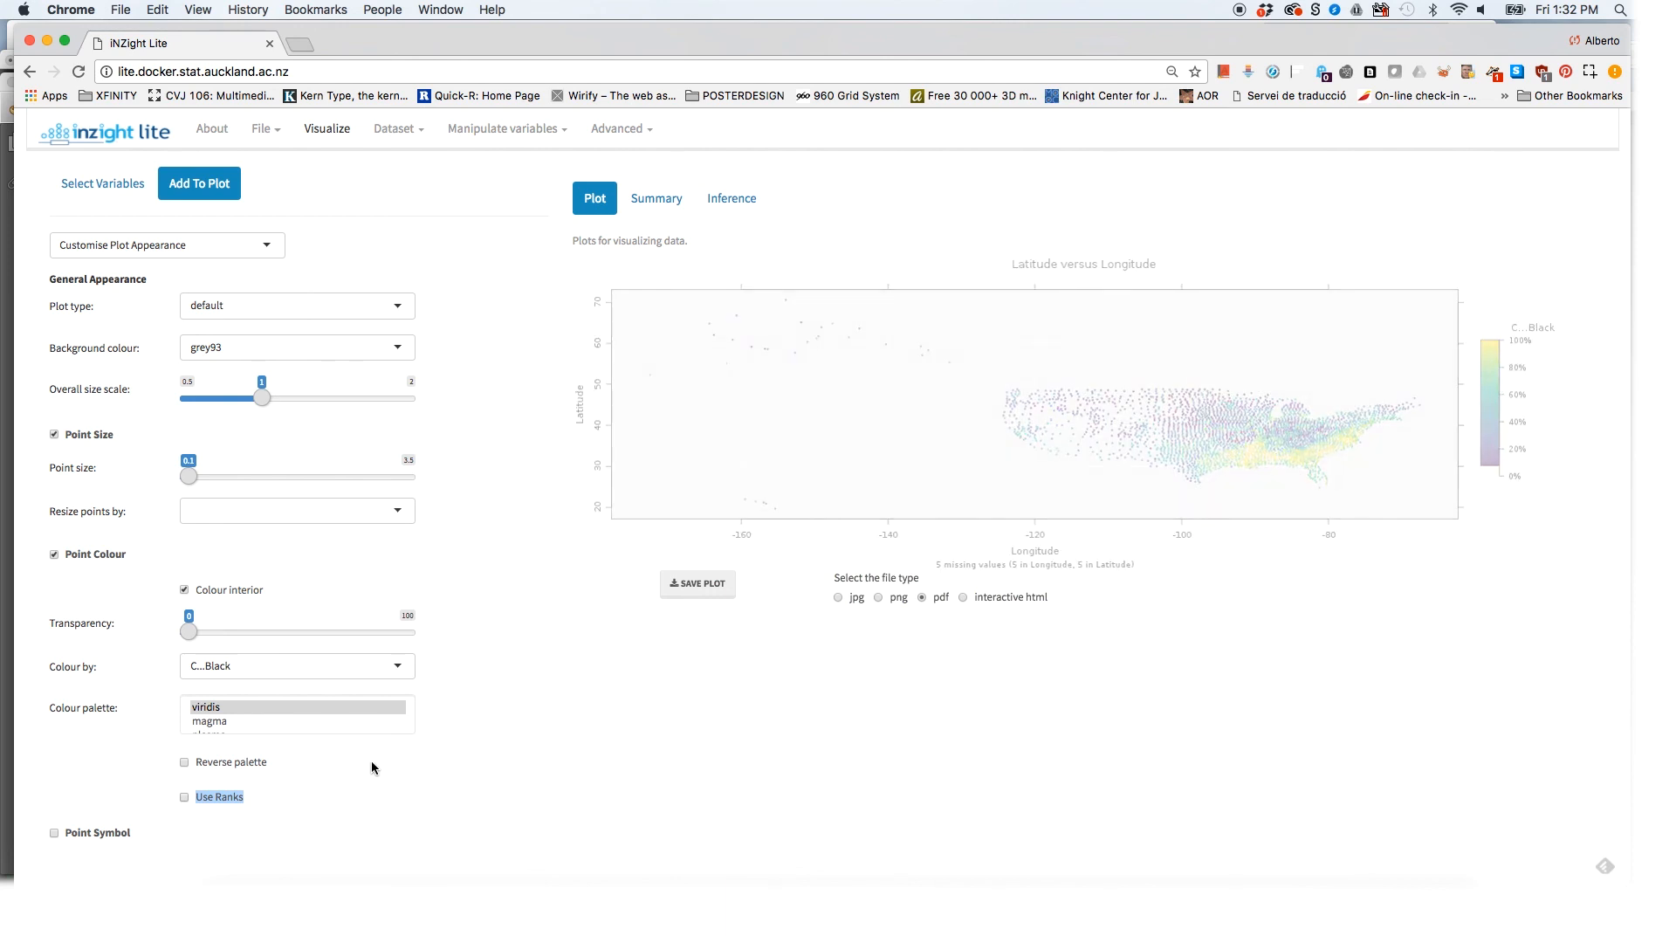
left_click_drag(244, 767, 184, 762)
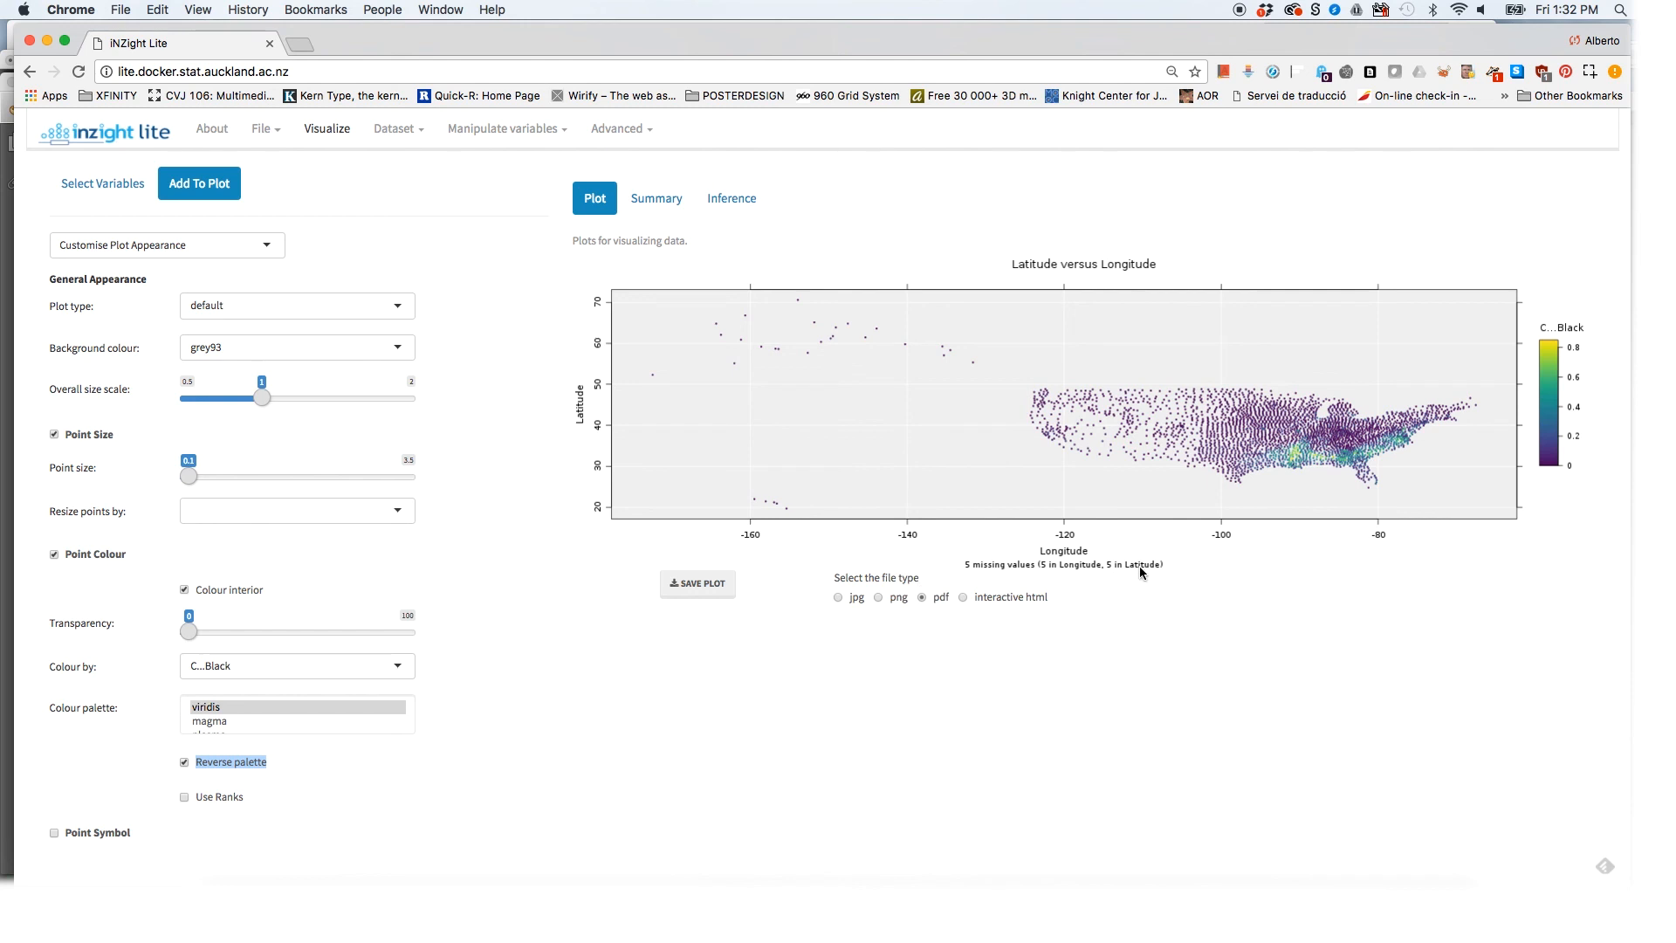